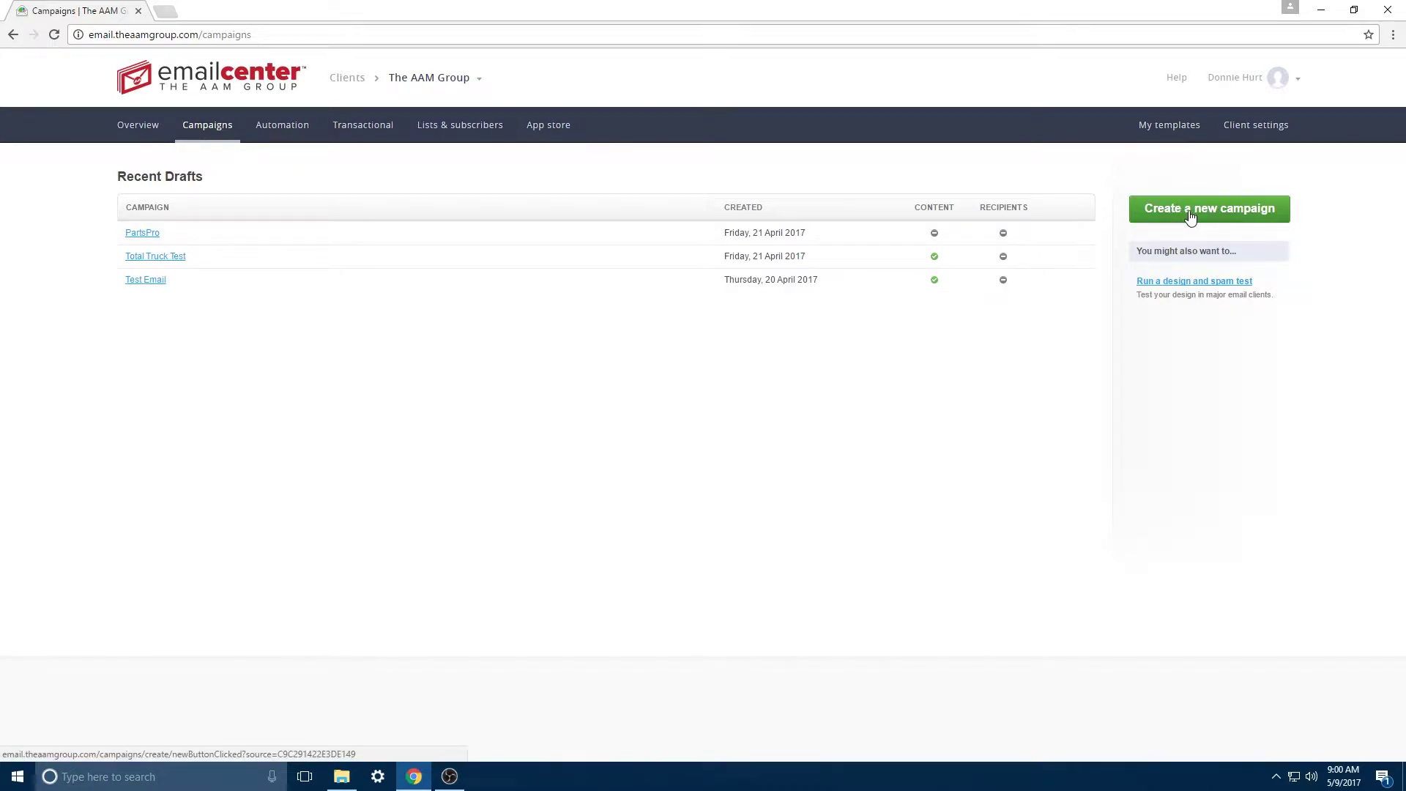
Step: Name the campaign Digital Marketplace and write a 'Hello' subject line personalized with the recipient's first name
left_click(1190, 214)
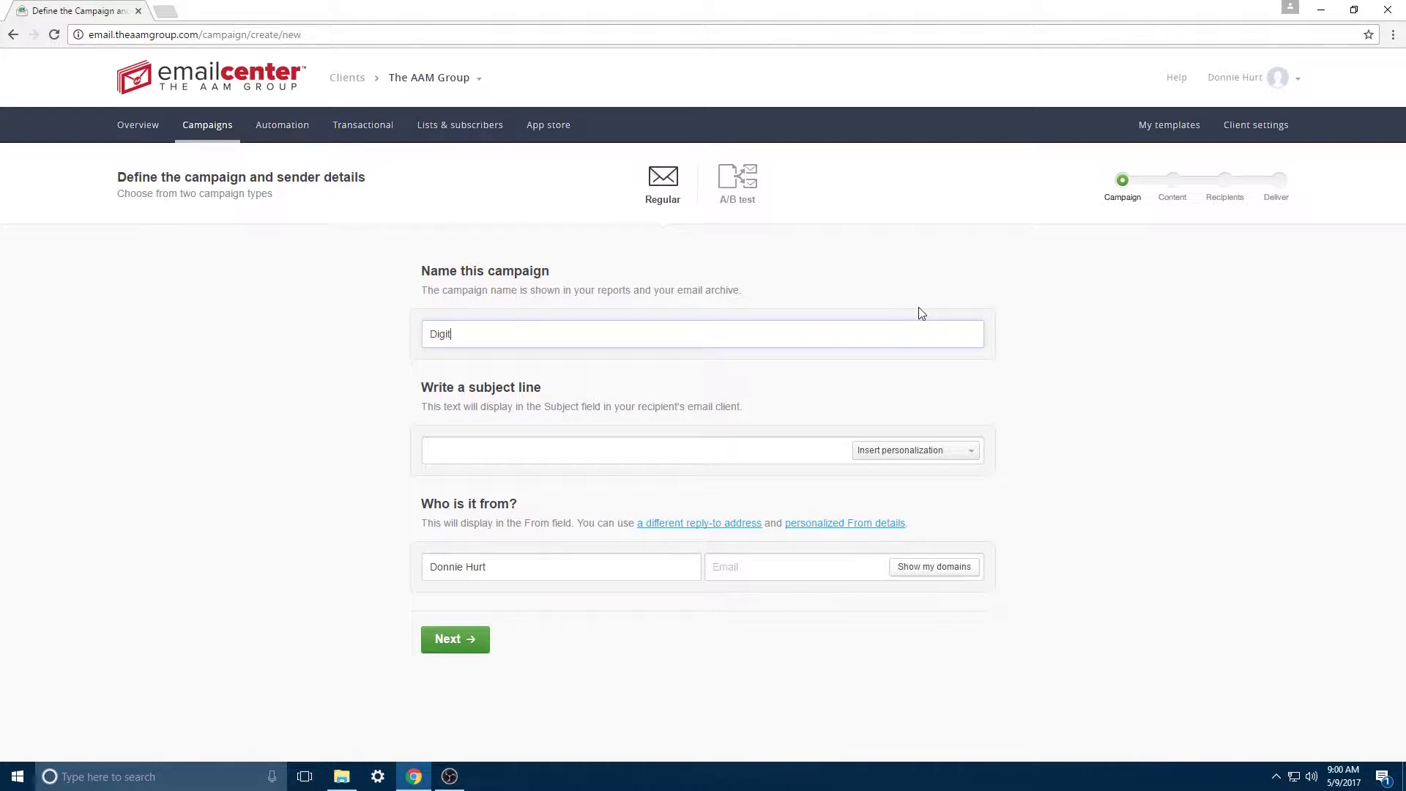
type("Marketplace")
key("Tab")
type("Digital Marketplace")
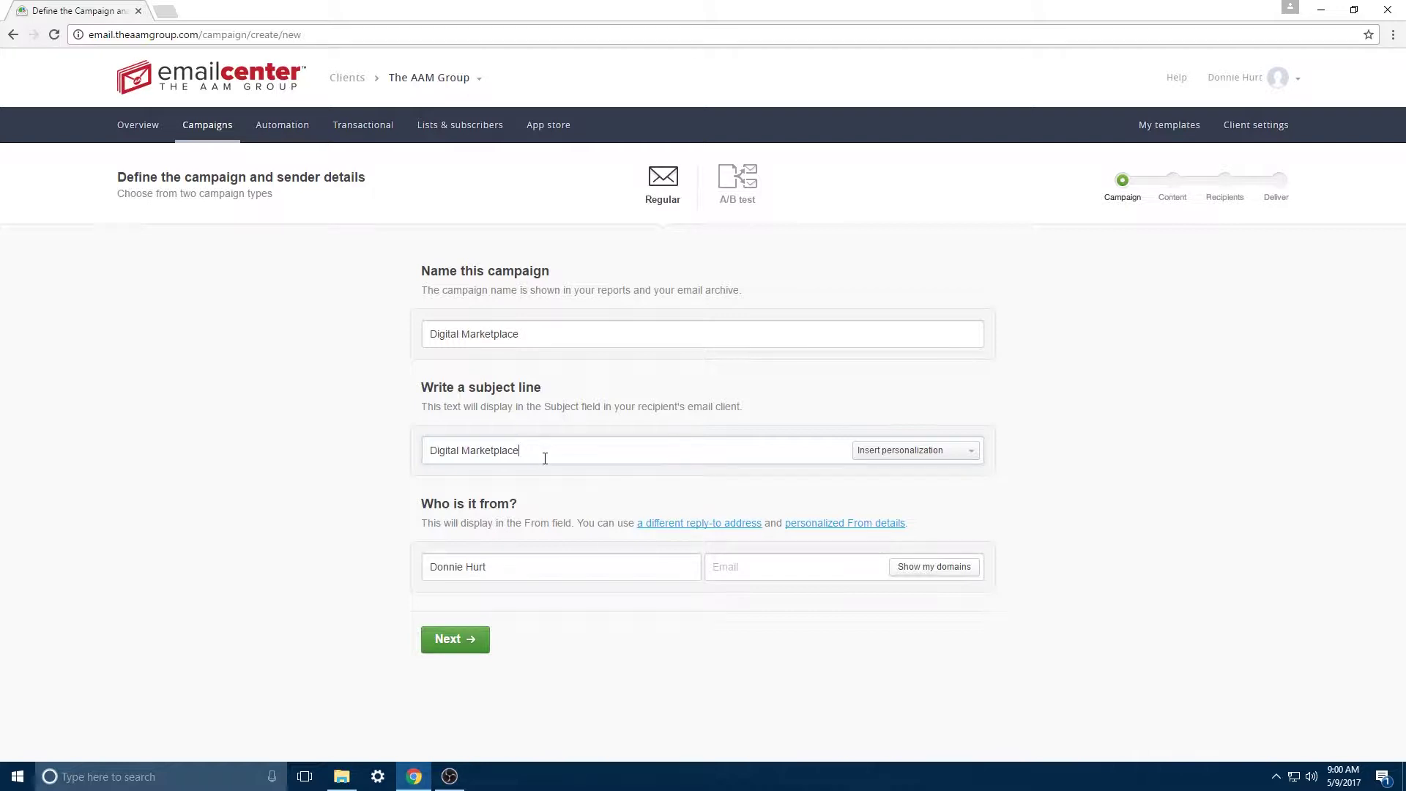
left_click_drag(525, 452, 341, 460)
type("Hello,")
left_click(922, 456)
left_click(903, 477)
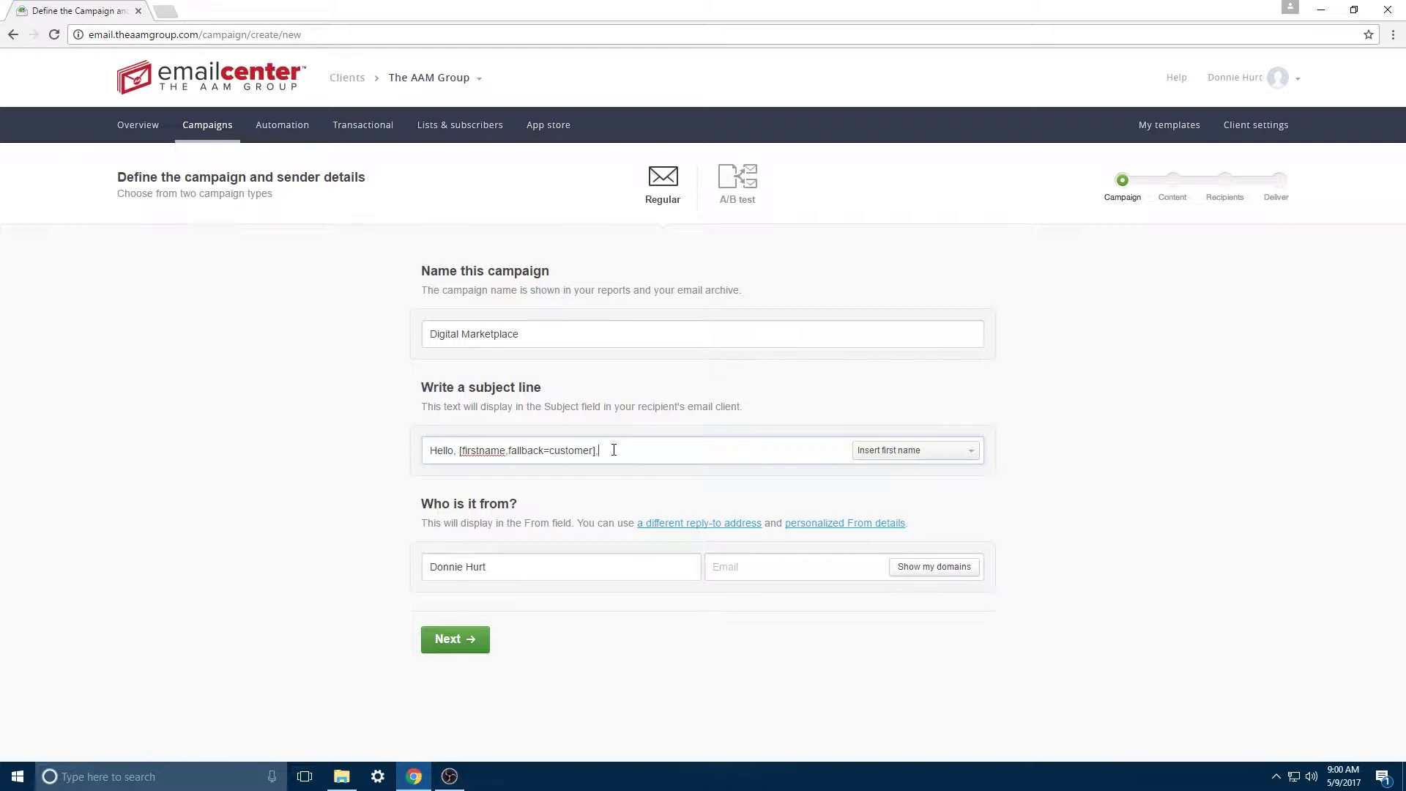
type(", here are some updates")
Step: Replace the sender name and sender email with the sender's own company-domain details
left_click_drag(515, 575, 230, 580)
key("Tab")
type("stephe")
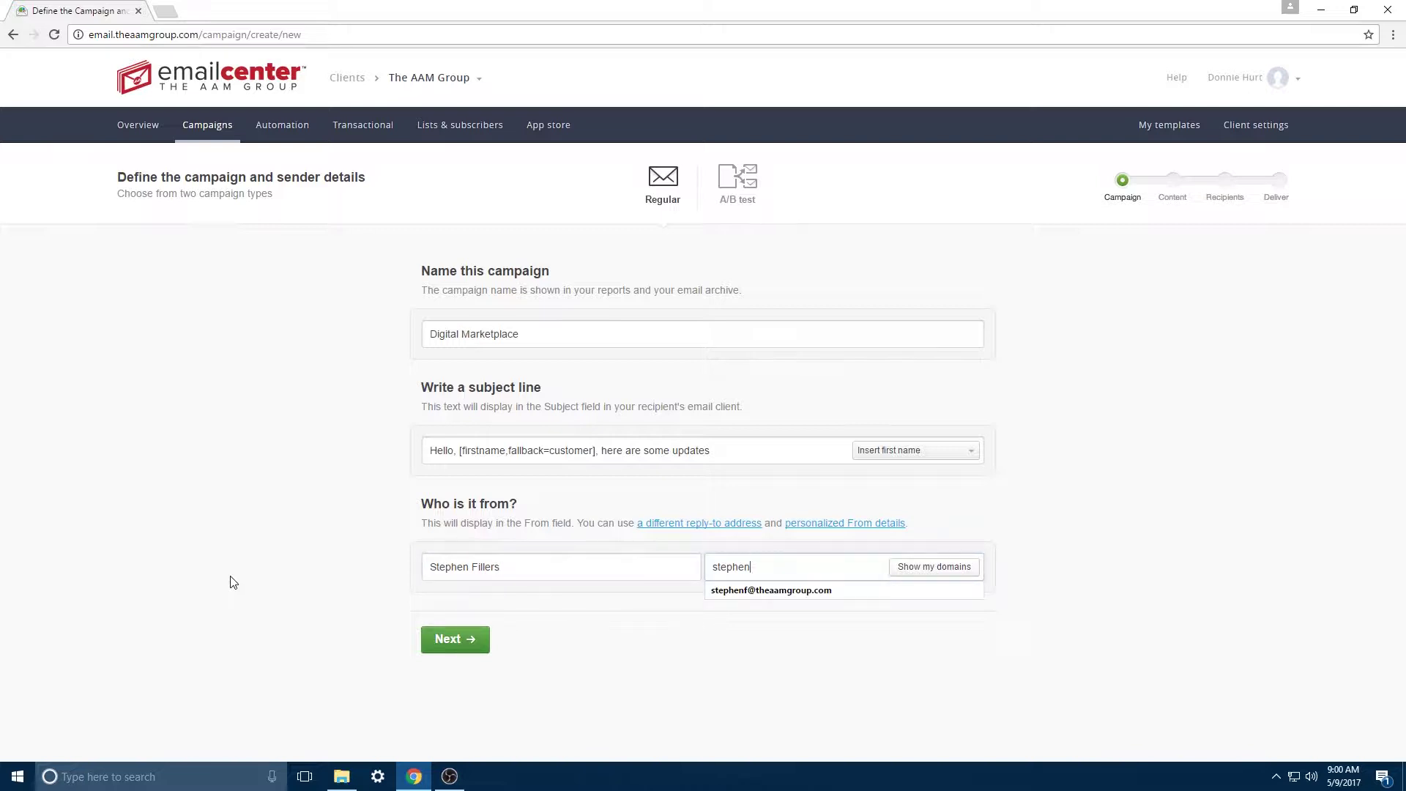
left_click(940, 570)
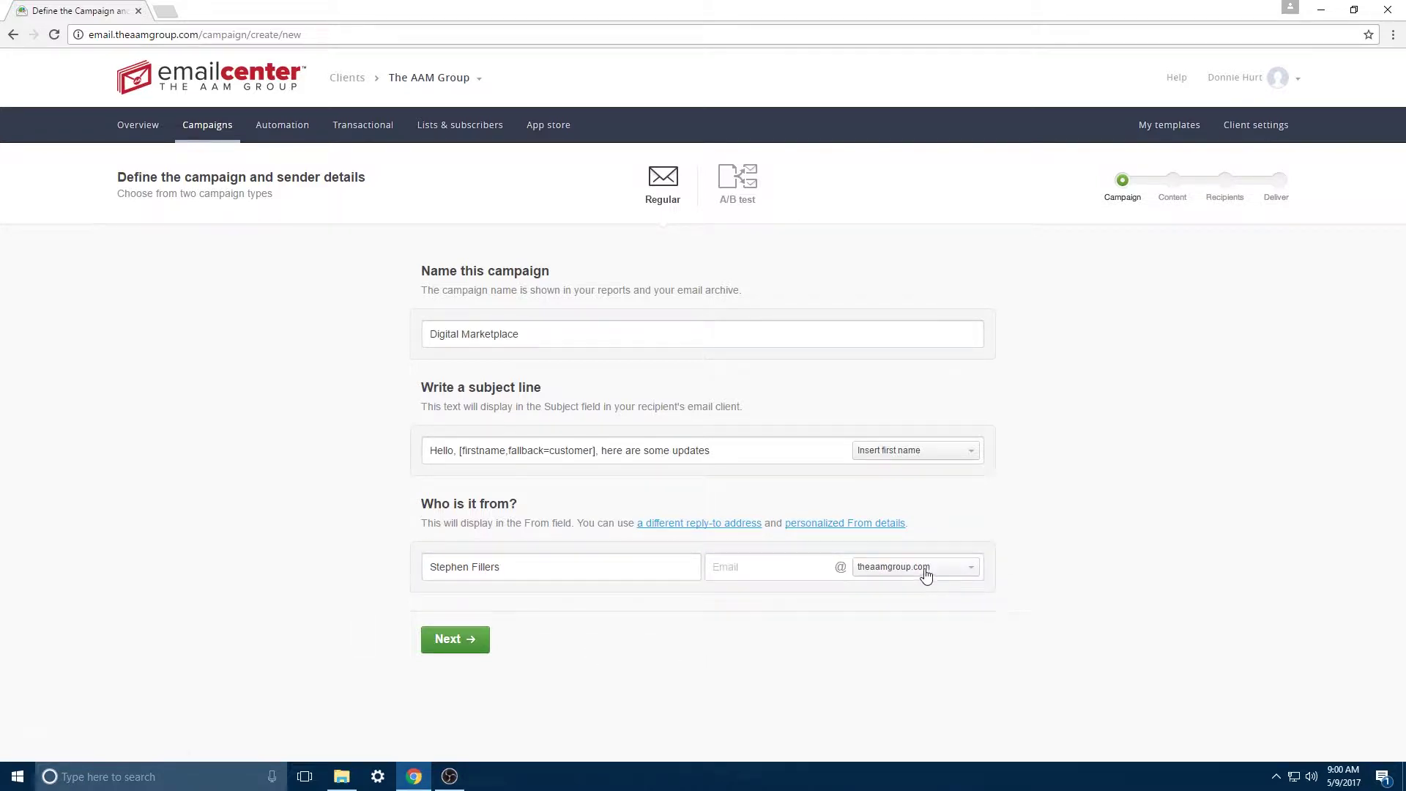
left_click(754, 571)
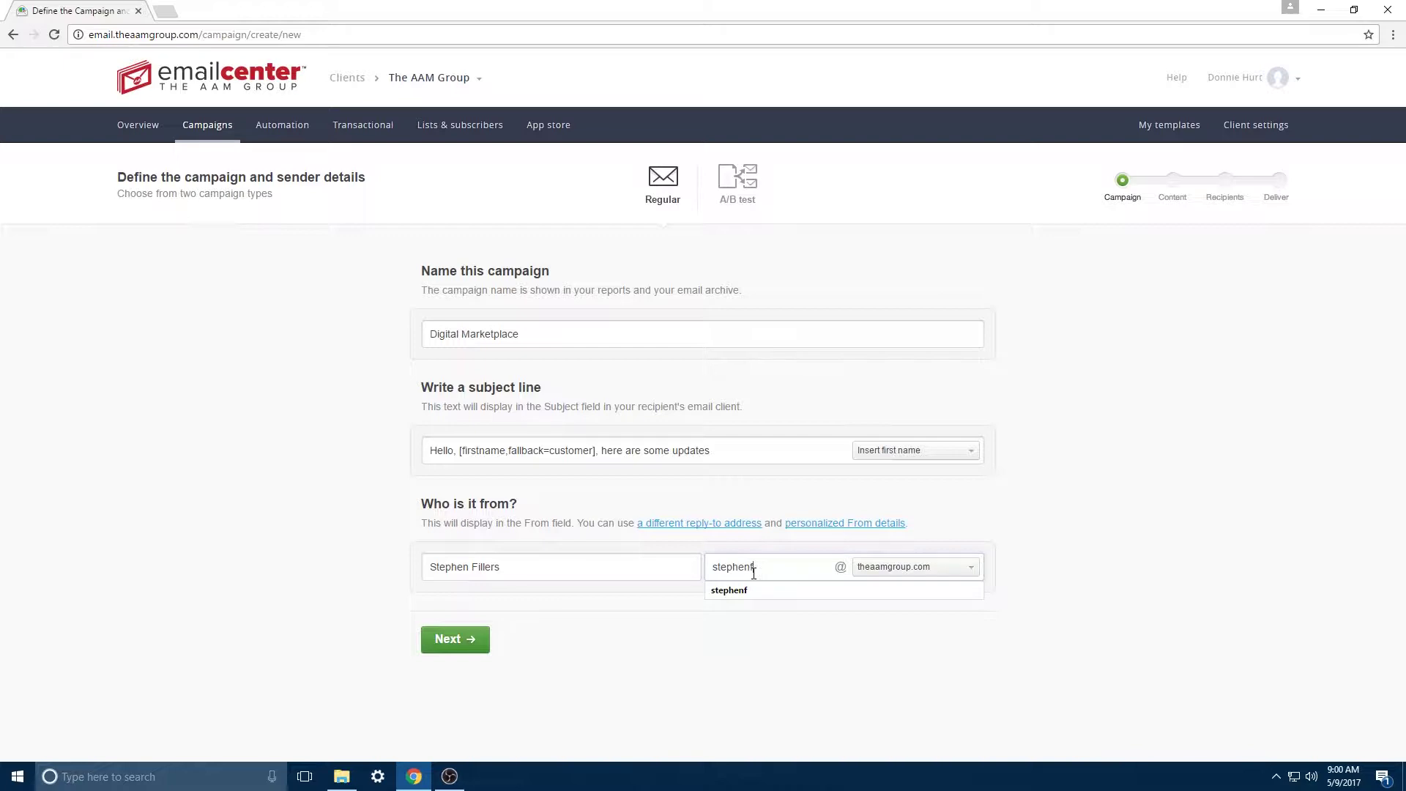
left_click(738, 648)
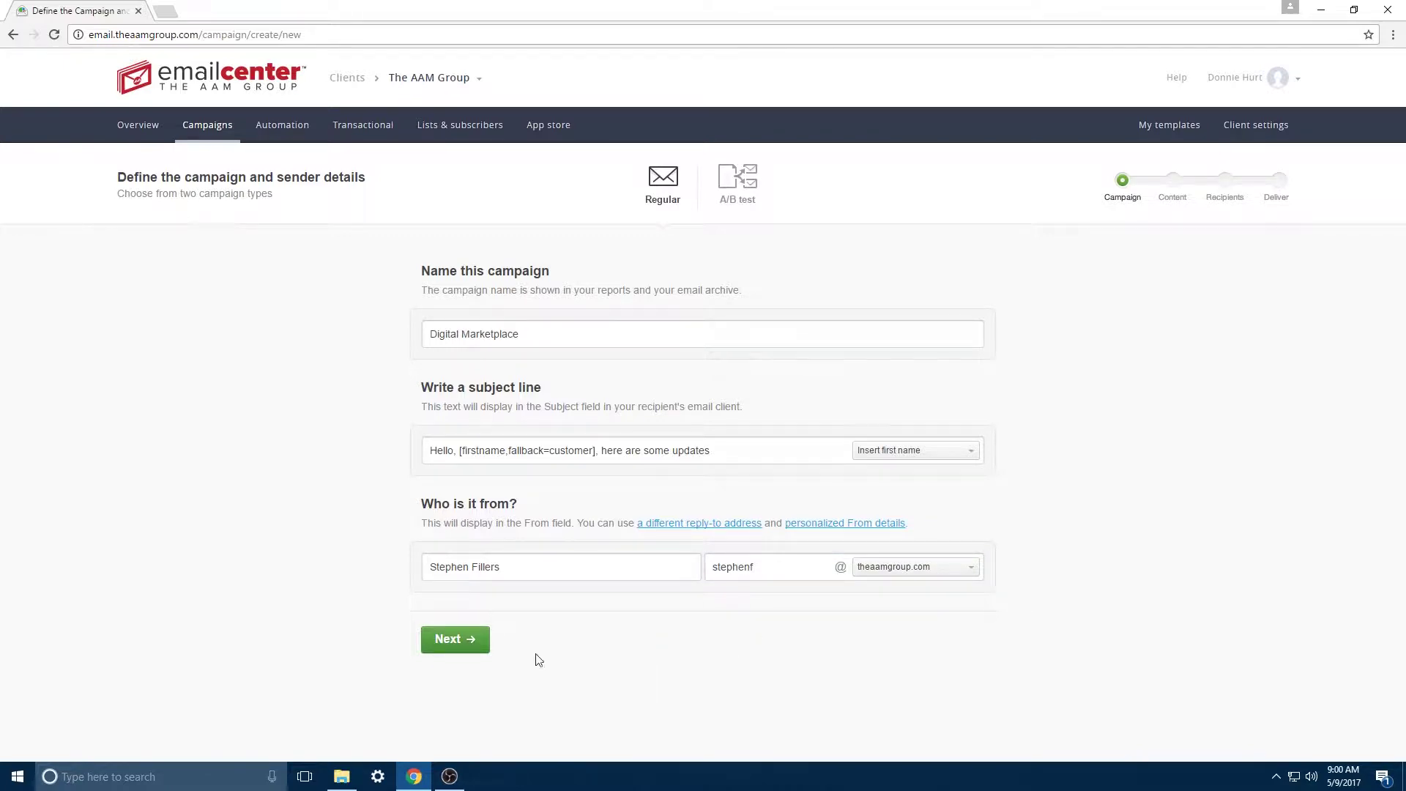
left_click(457, 644)
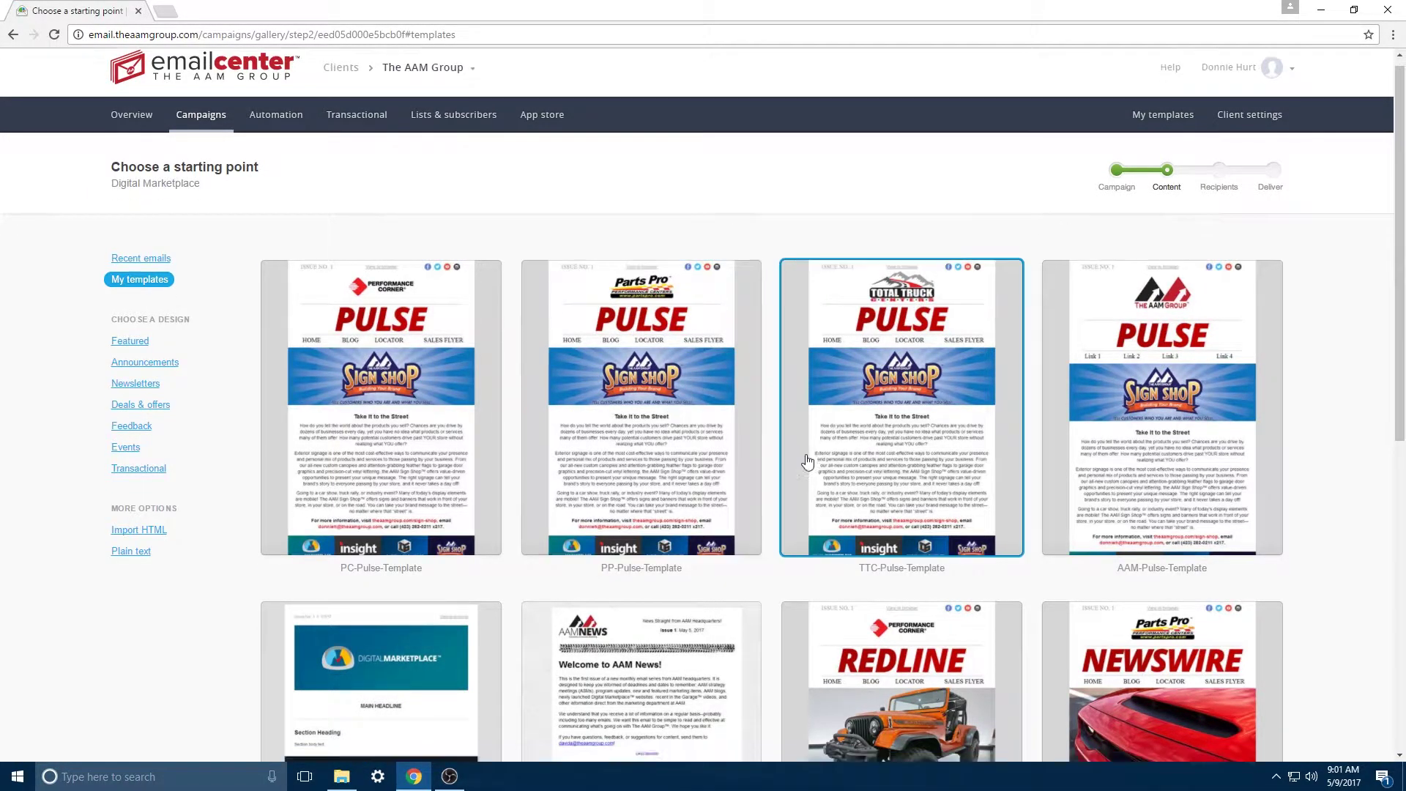
Step: Choose the featured 'Introducing Analytics 2.0' design as the email's starting template
scroll(801, 459, "down", 4)
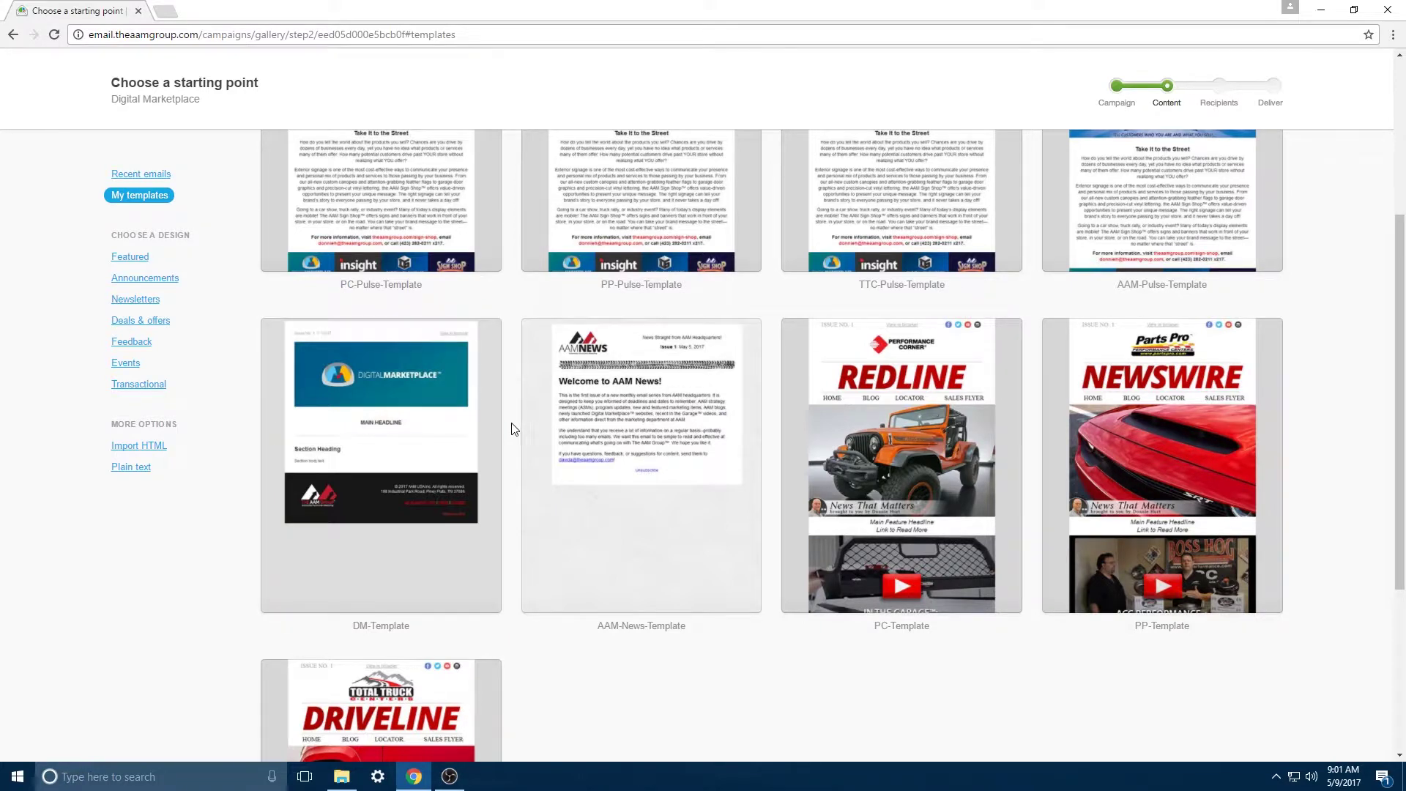
left_click(131, 258)
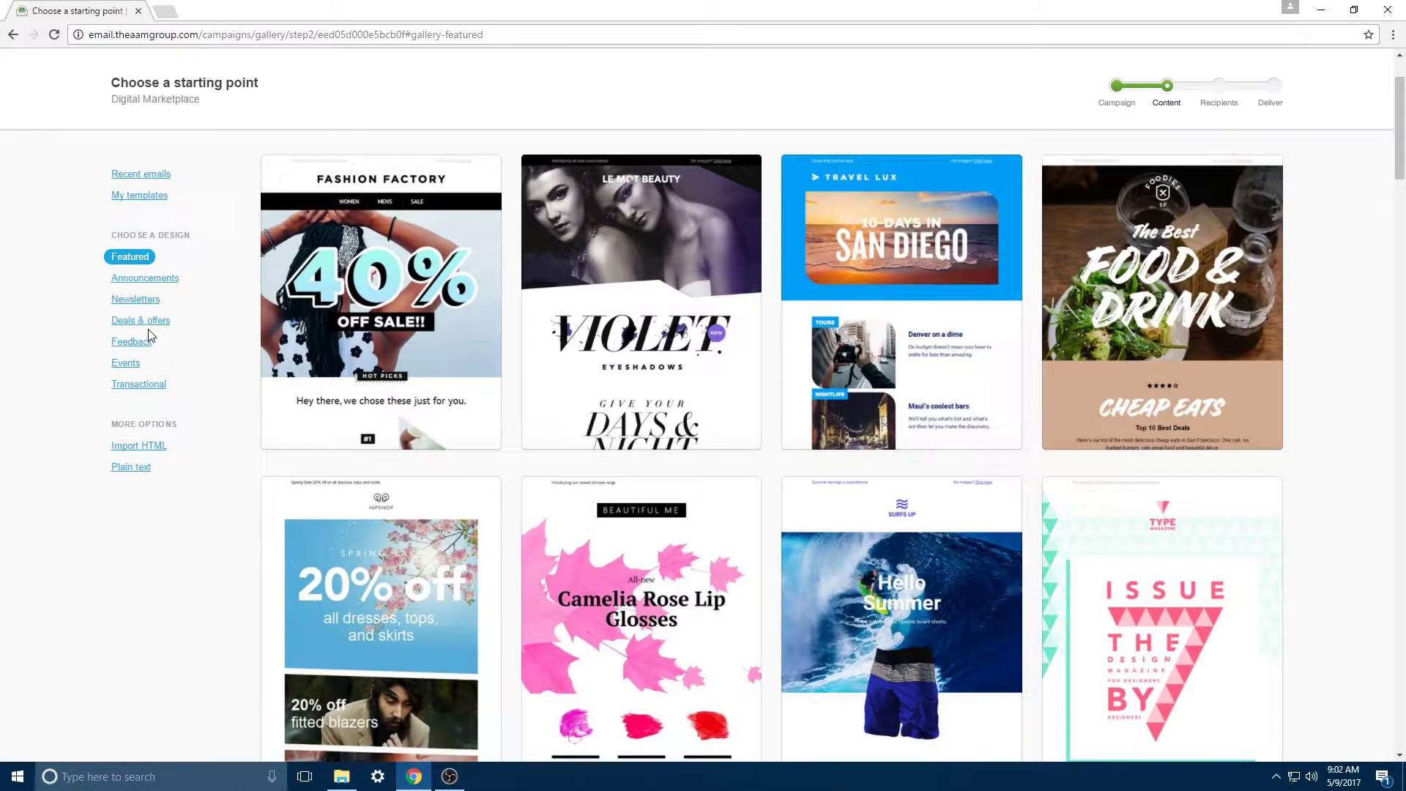
scroll(1350, 450, "down", 4)
scroll(1350, 450, "down", 3)
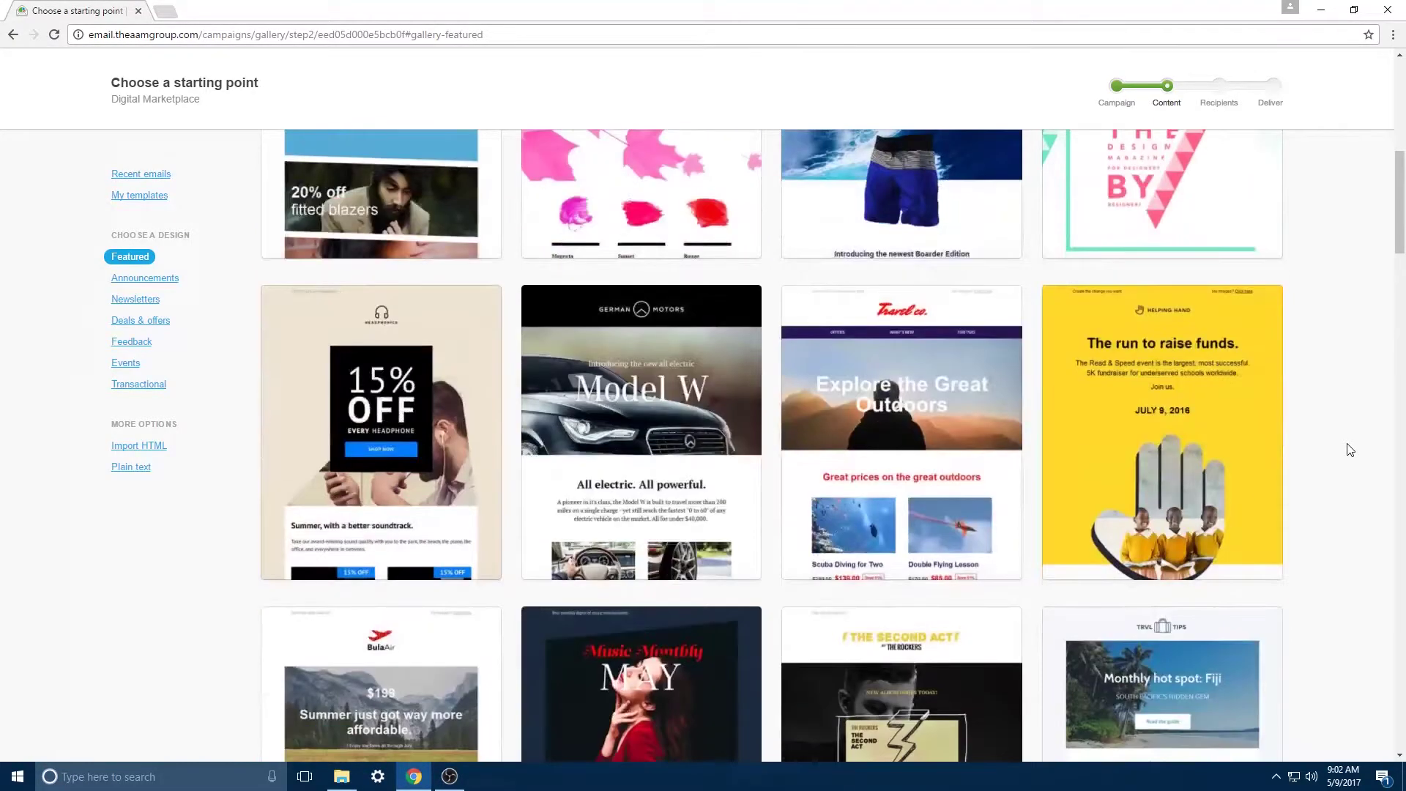
scroll(1349, 450, "down", 2)
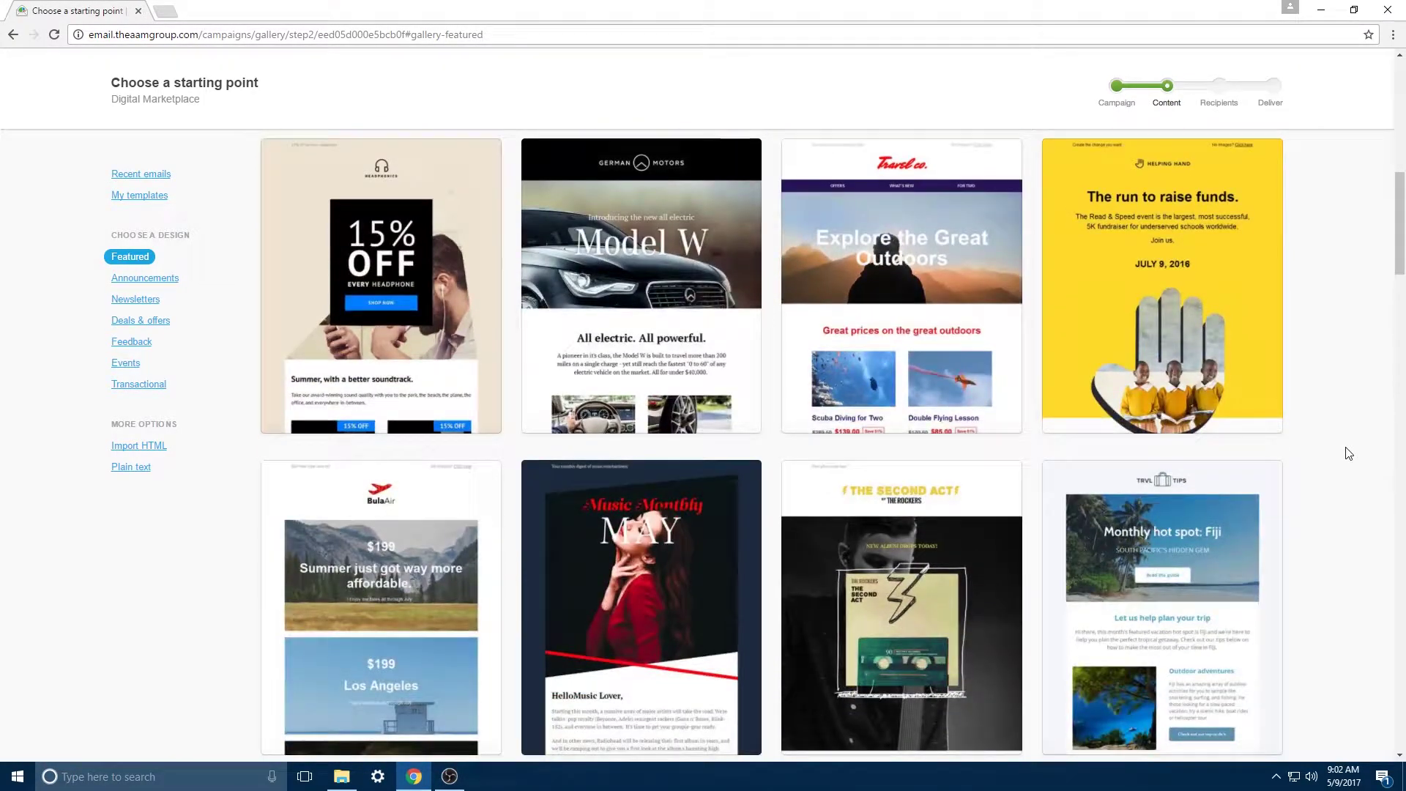
scroll(1349, 453, "down", 8)
left_click(384, 336)
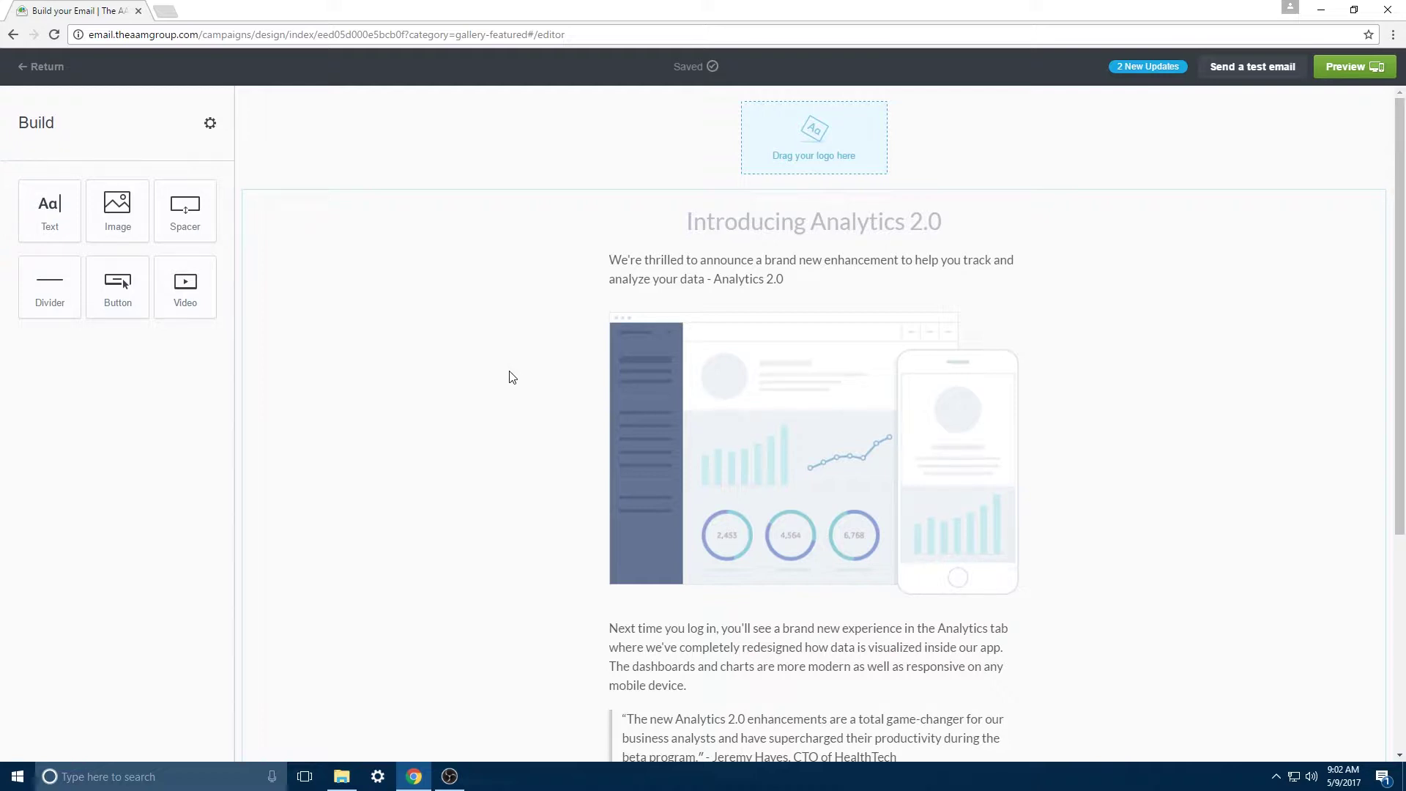
Step: Upload the Digital-Marketplace image as the email header logo
left_click(820, 156)
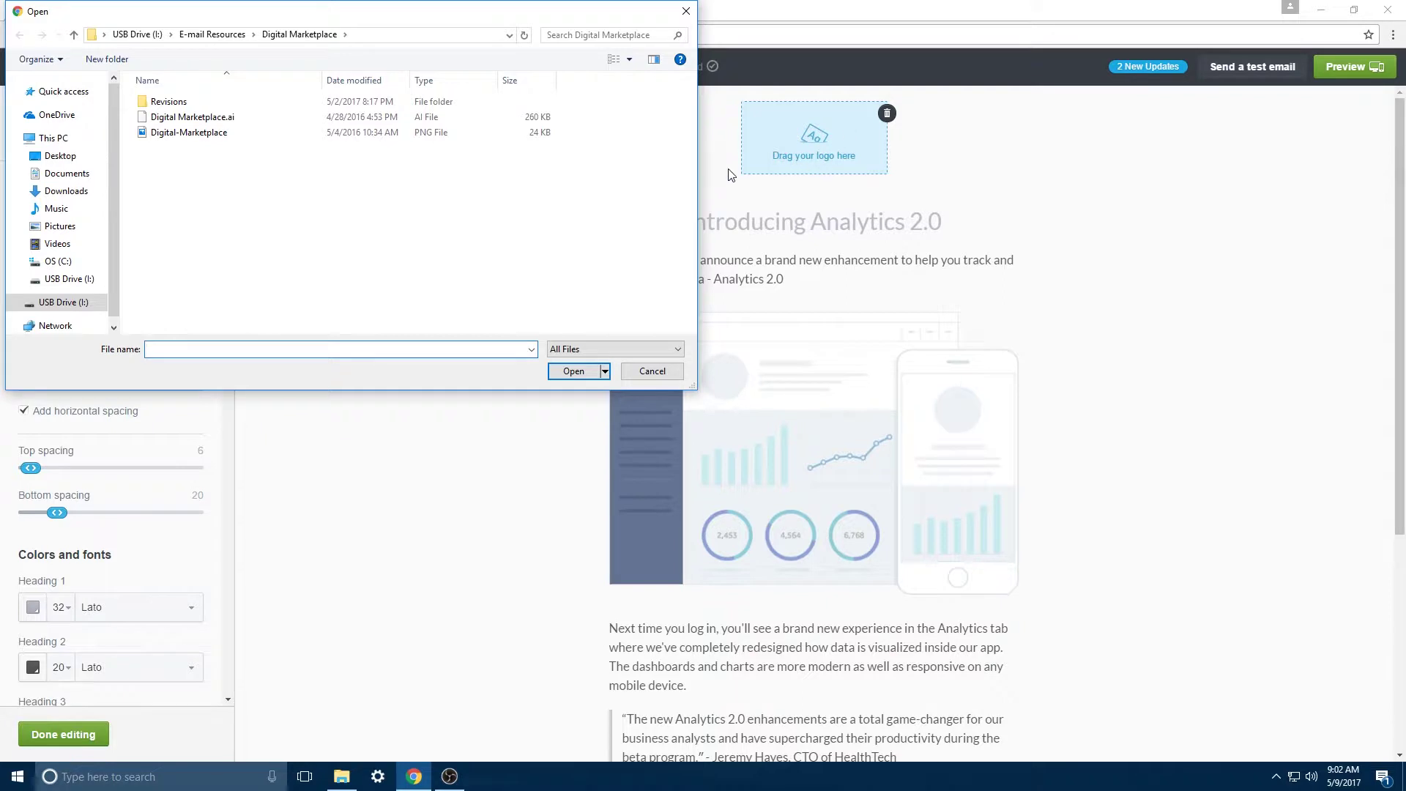
double_click(226, 138)
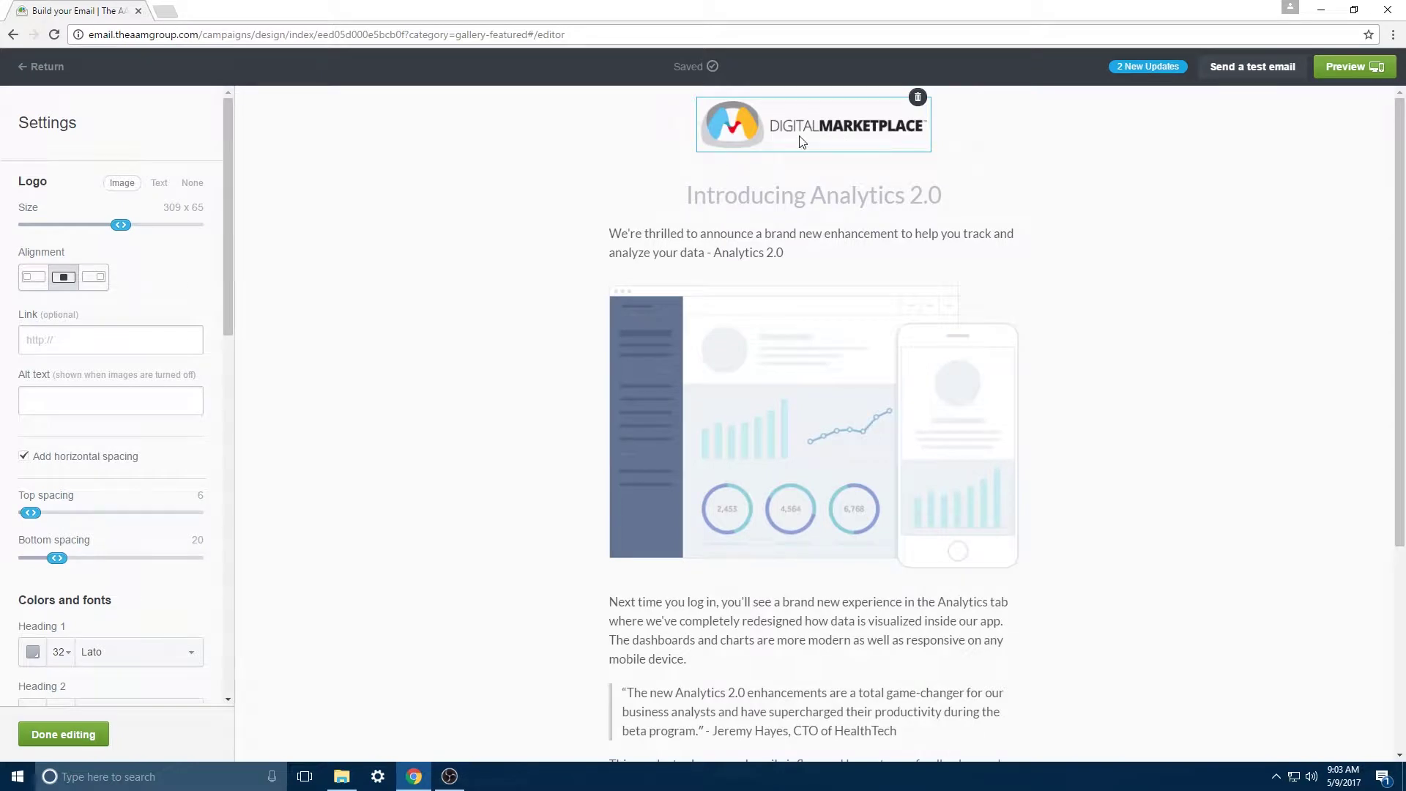
left_click(1073, 203)
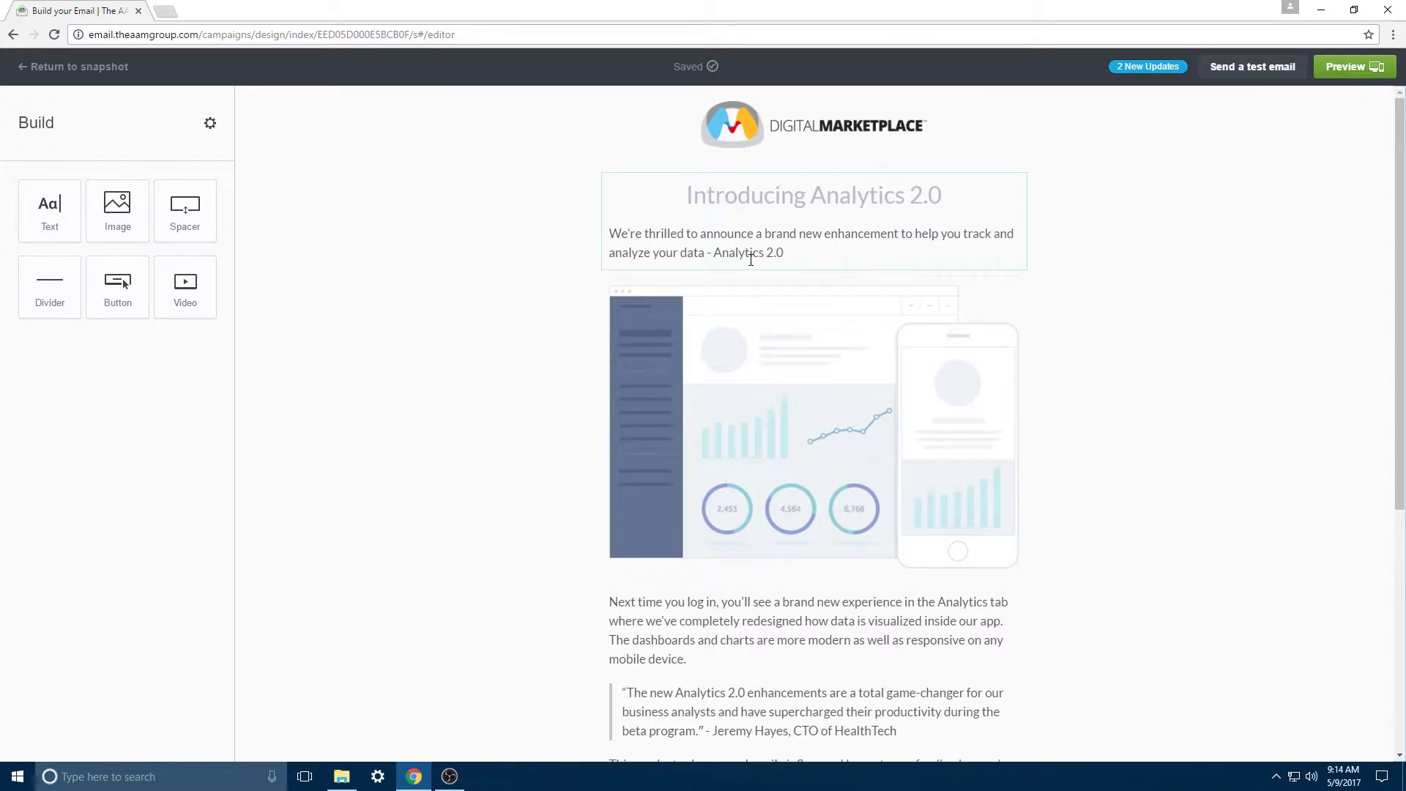
Step: Drag an empty Video block into the email just below the image placeholder
left_click(774, 255)
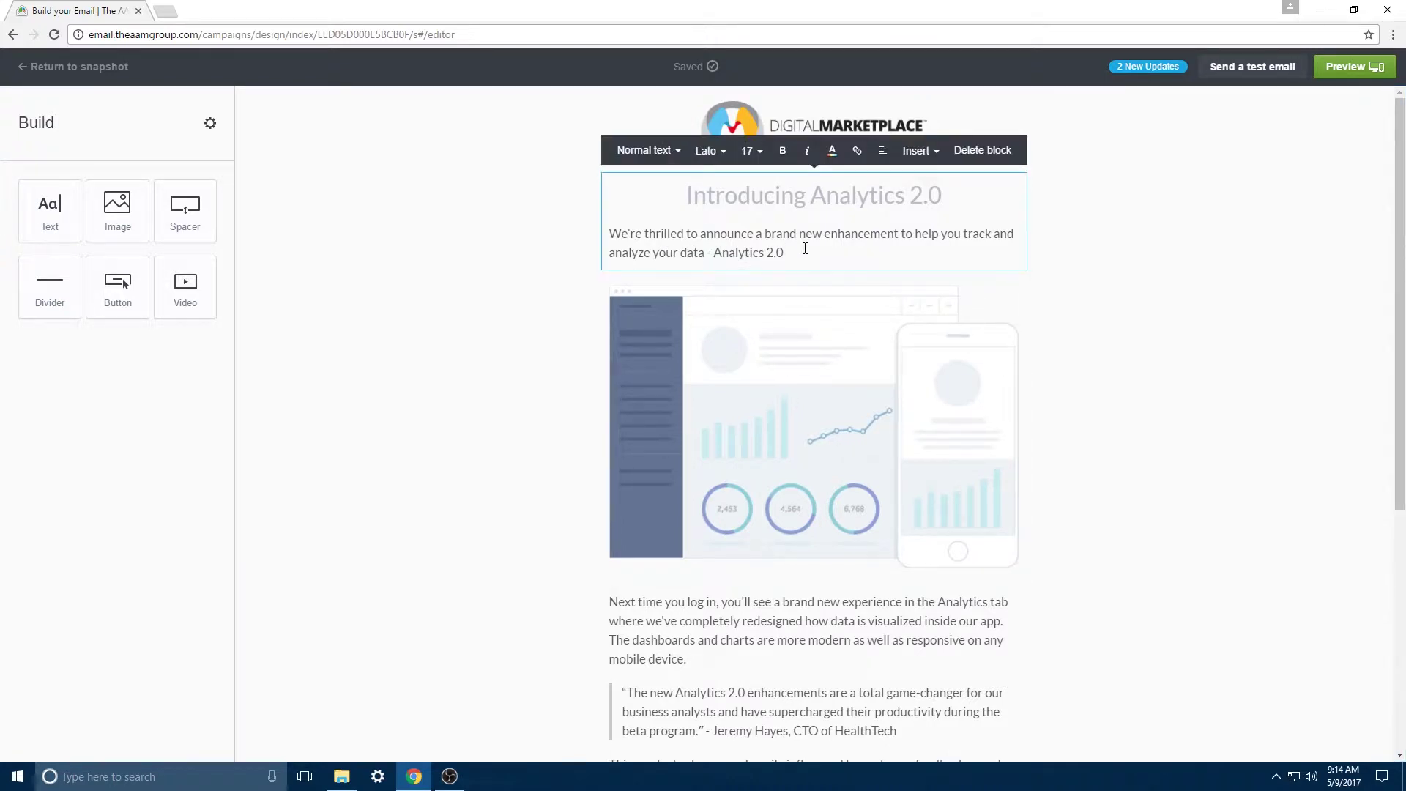
scroll(734, 380, "down", 4)
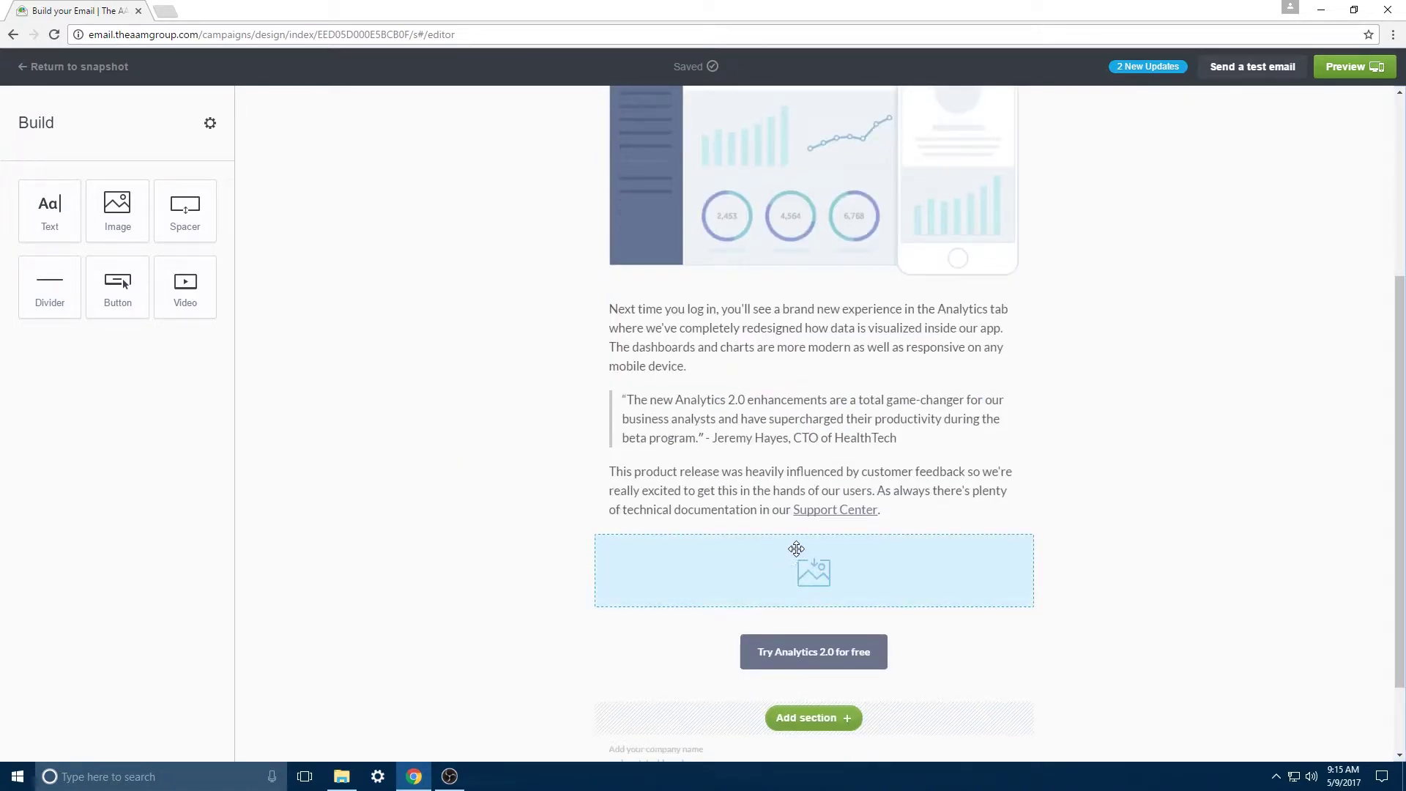
left_click_drag(185, 285, 810, 619)
scroll(810, 618, "down", 3)
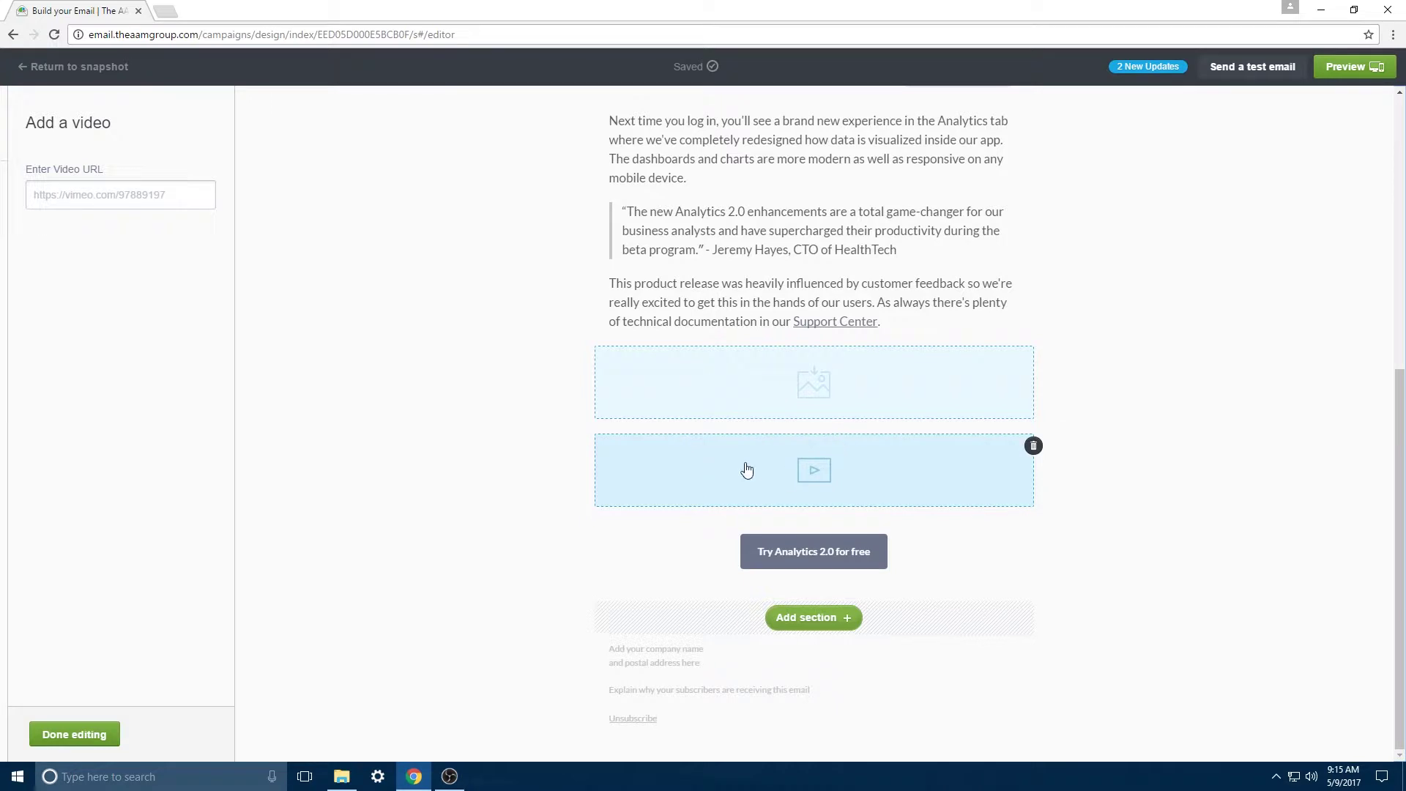
left_click(500, 689)
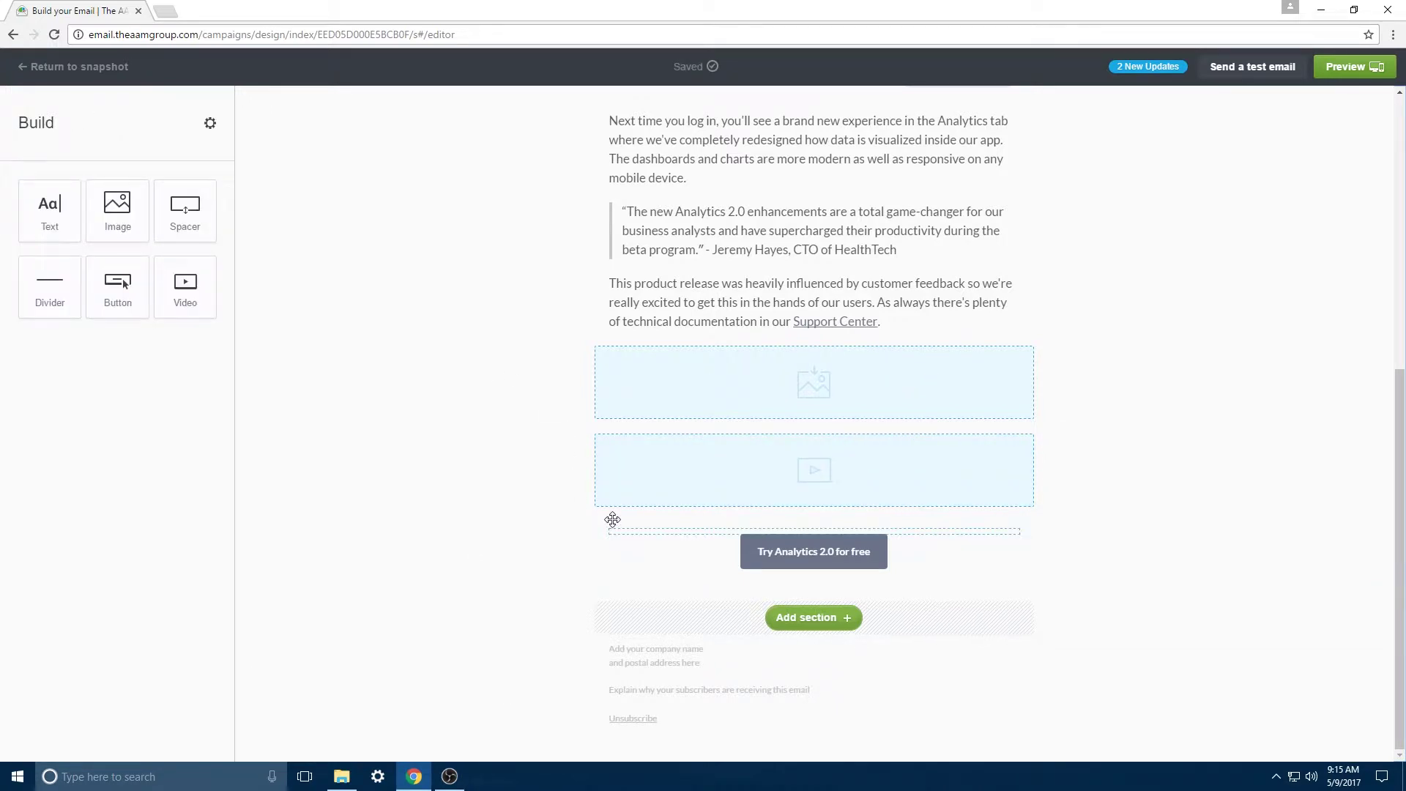
left_click(722, 651)
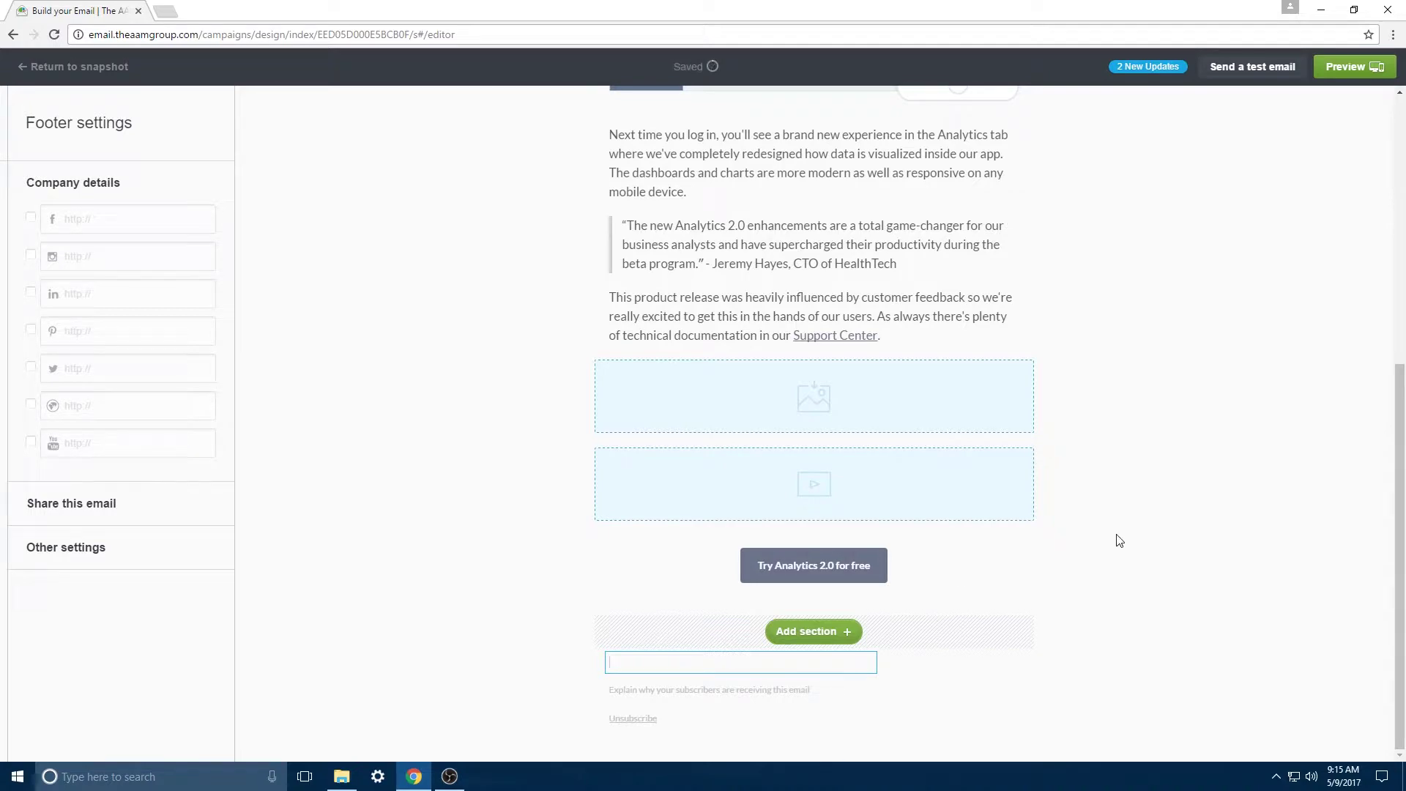
scroll(1121, 555, "up", 7)
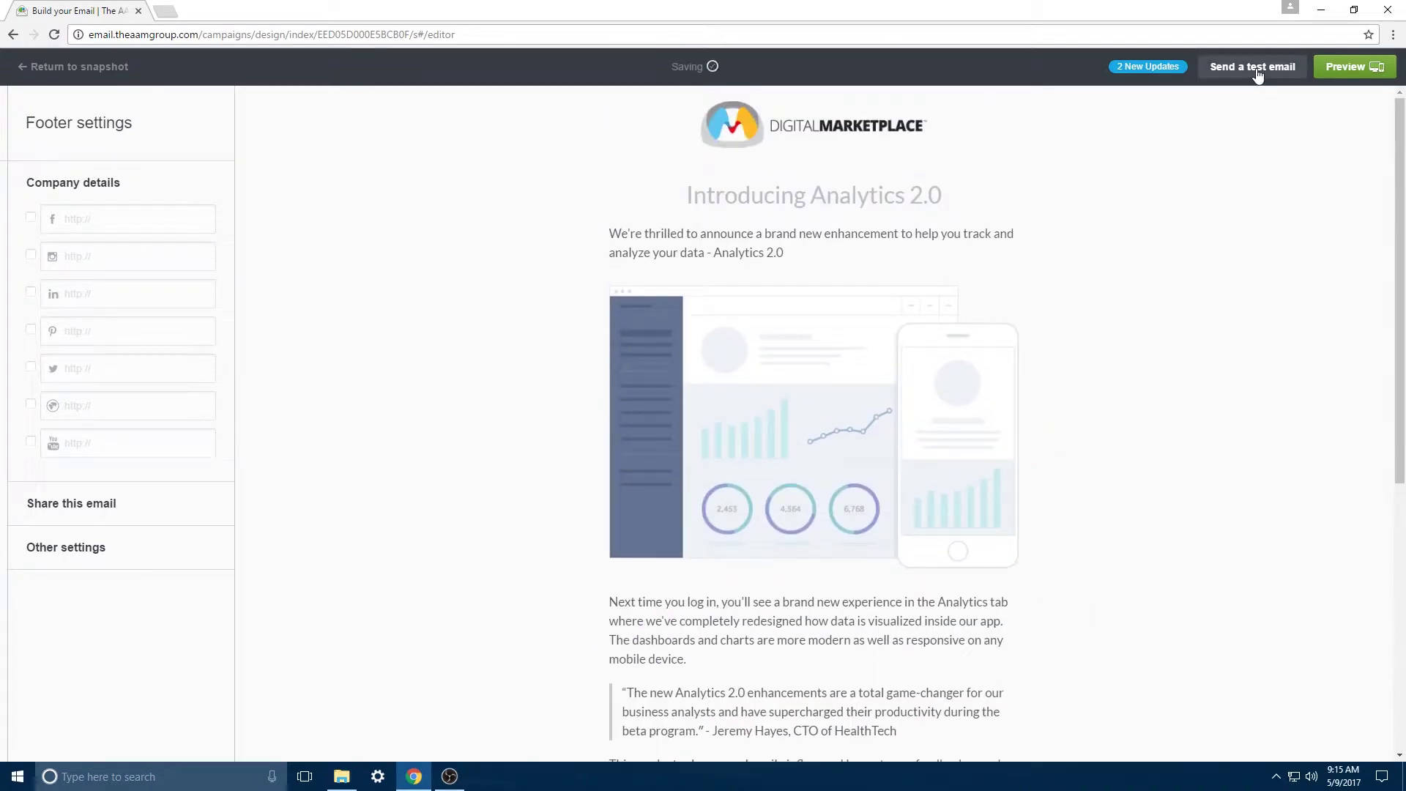
Step: Preview the email in desktop and mobile views, skipping the preheader text
left_click(1355, 66)
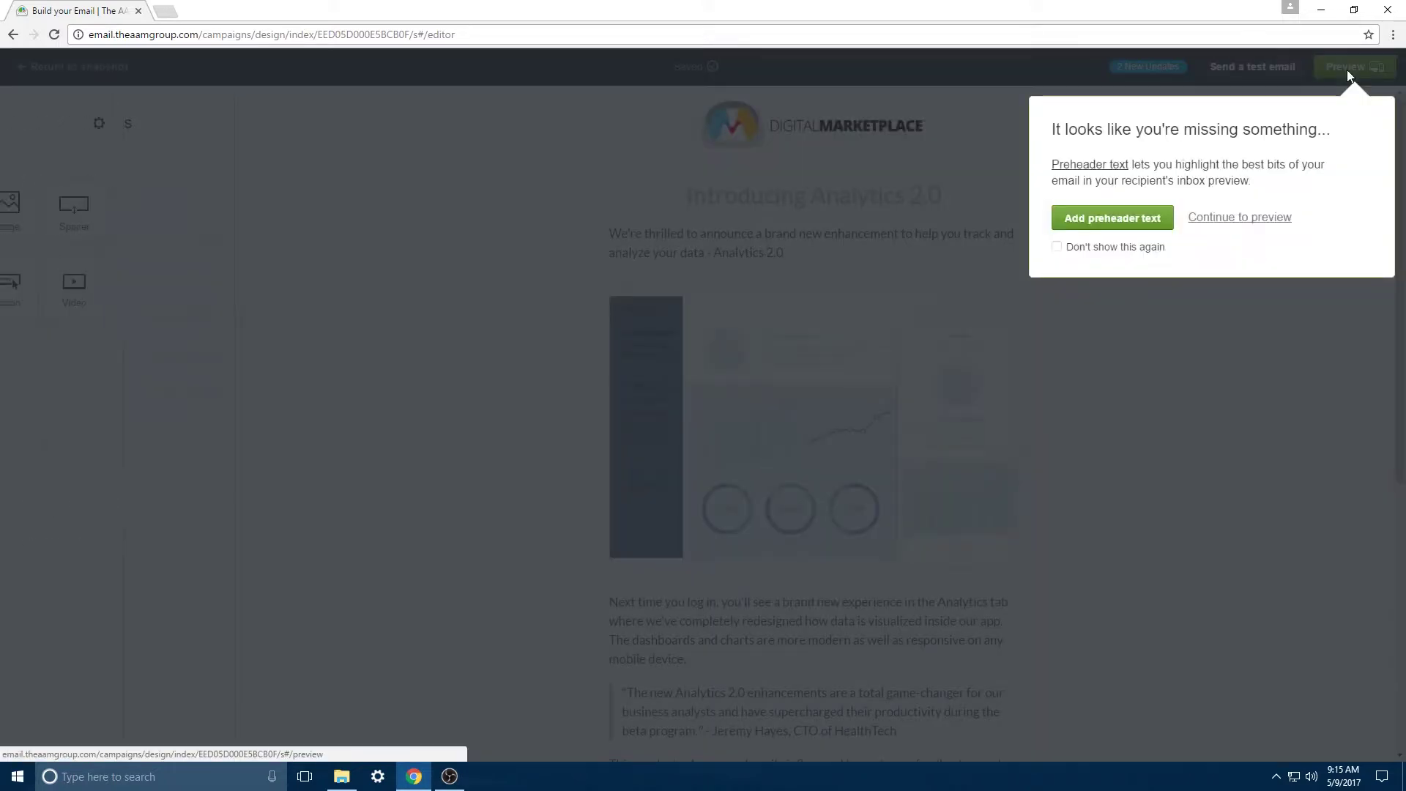
left_click(1256, 218)
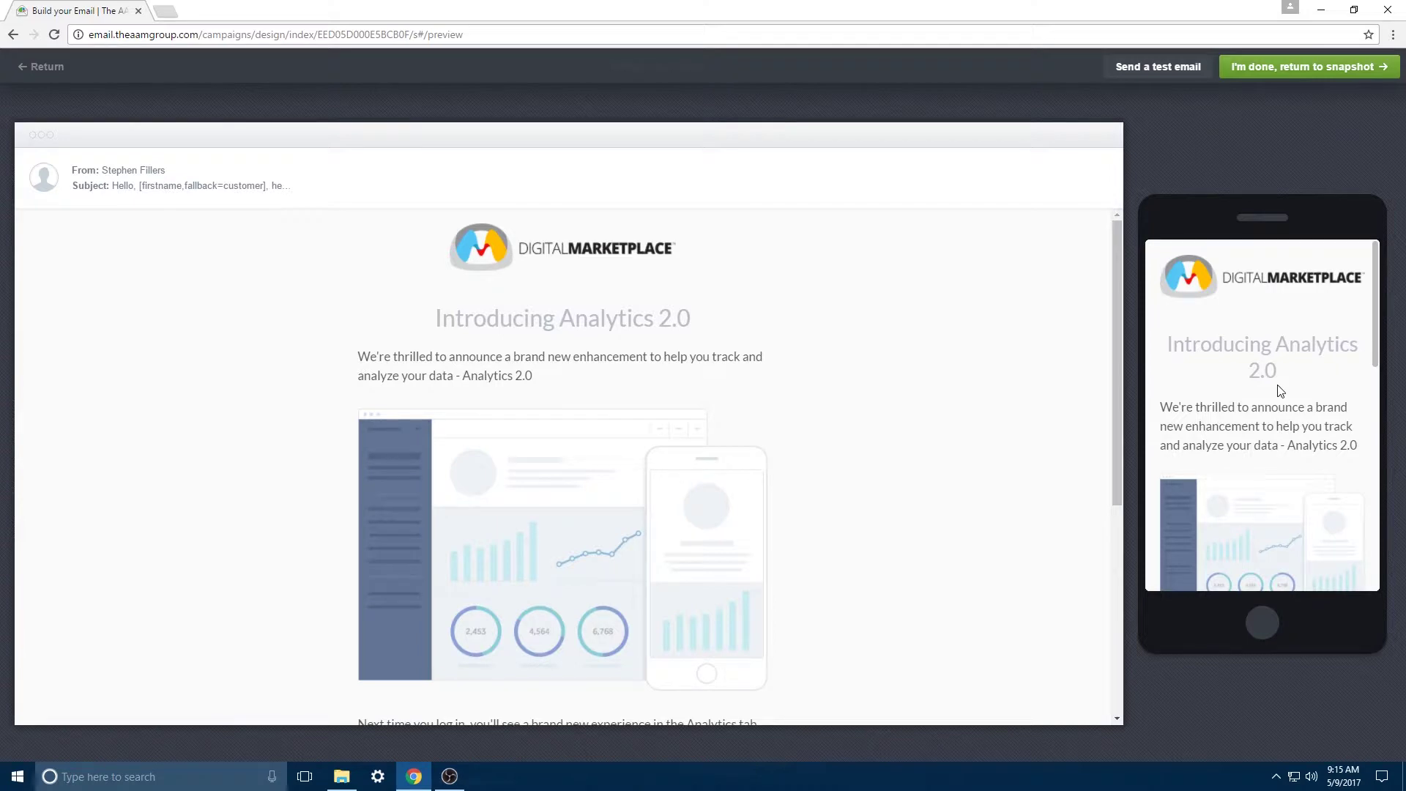
scroll(1280, 392, "down", 10)
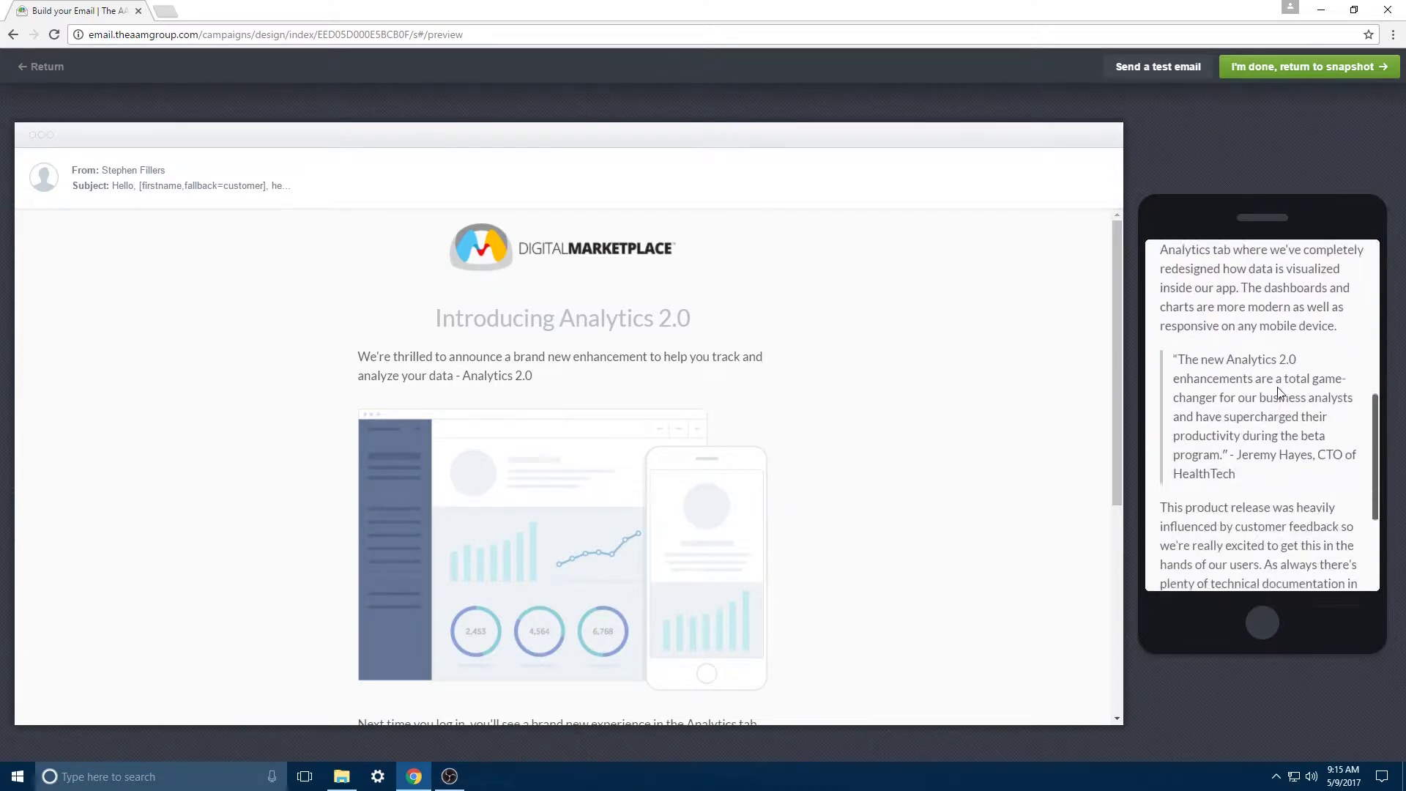
scroll(1278, 393, "up", 10)
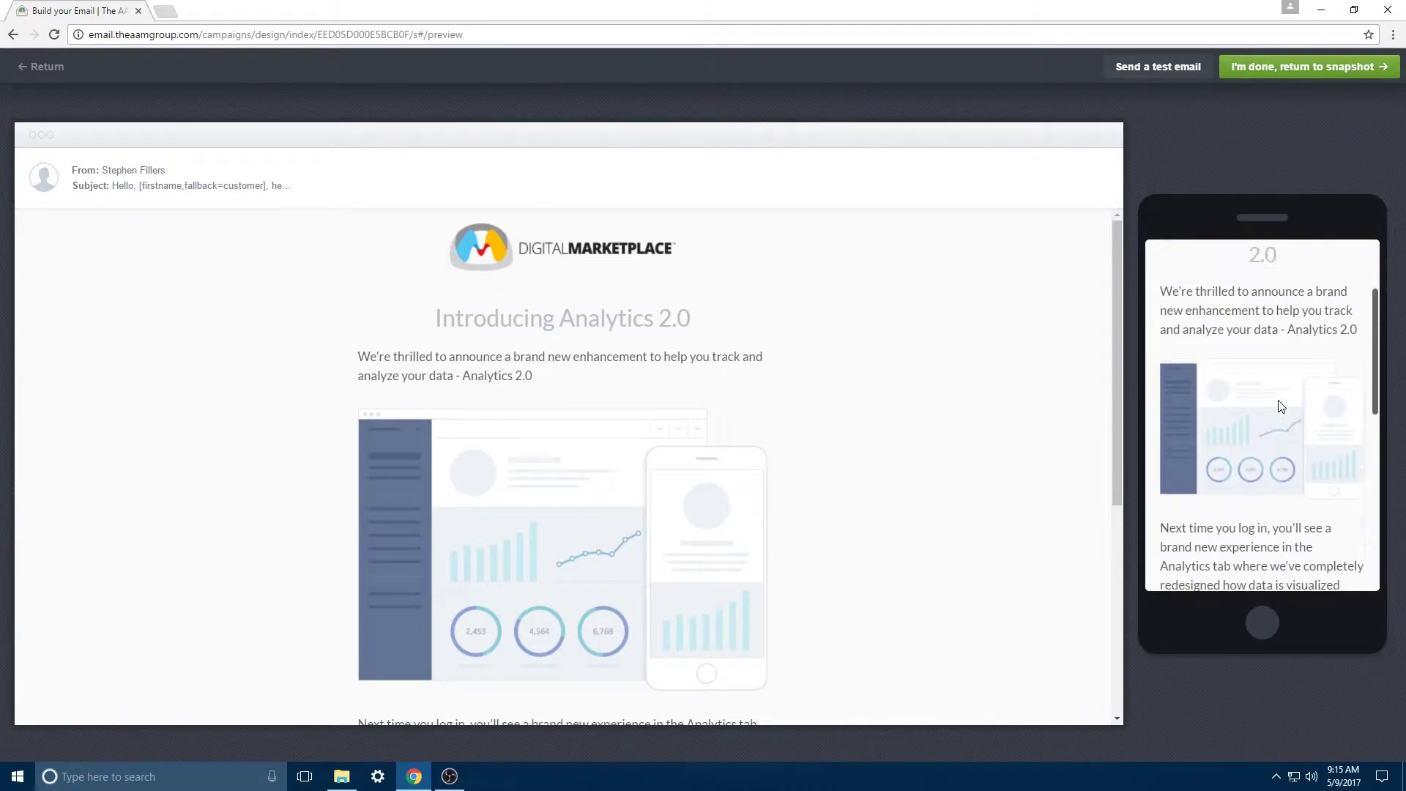
scroll(1281, 400, "up", 1)
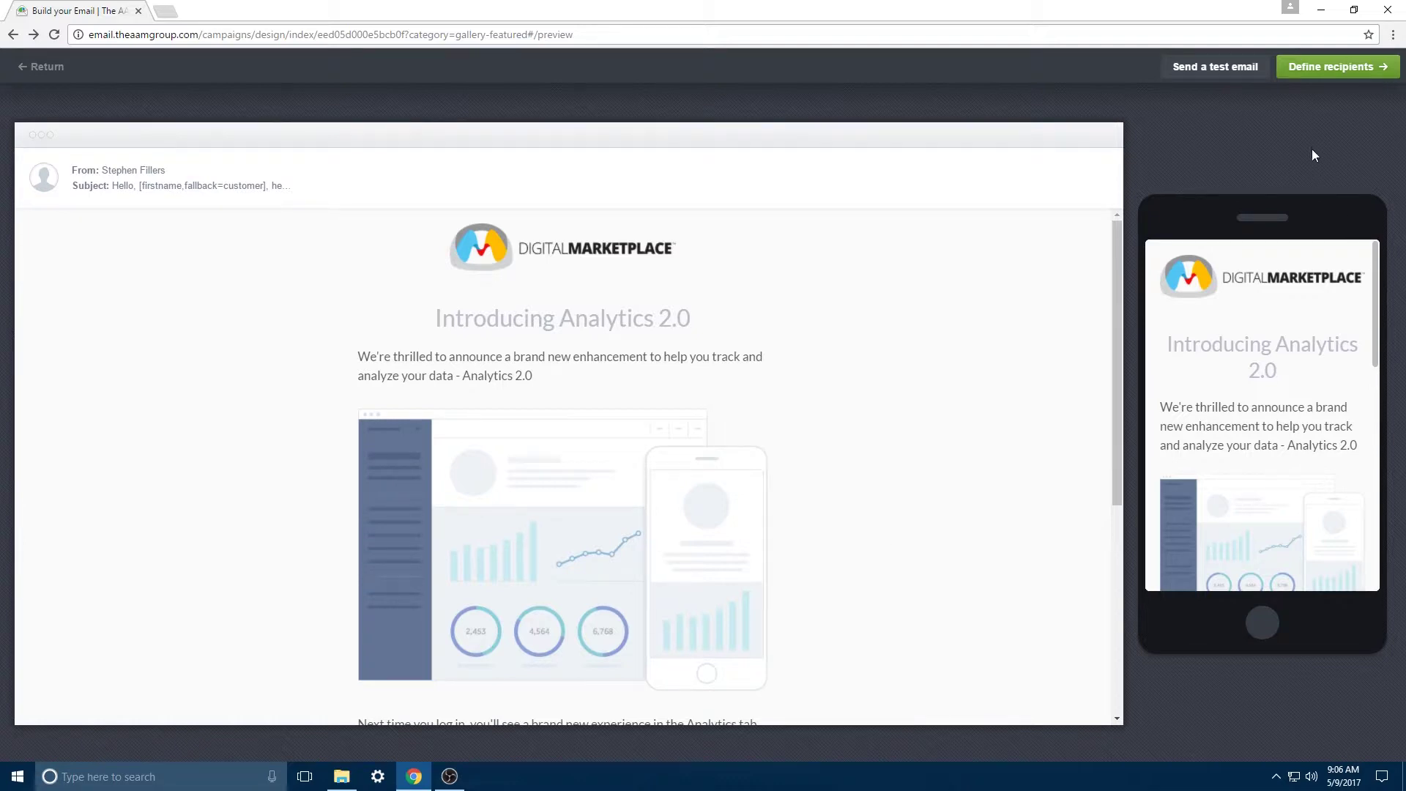
Step: Select the AAM HQ list (21 recipients) as the campaign's recipients and continue
left_click(1318, 67)
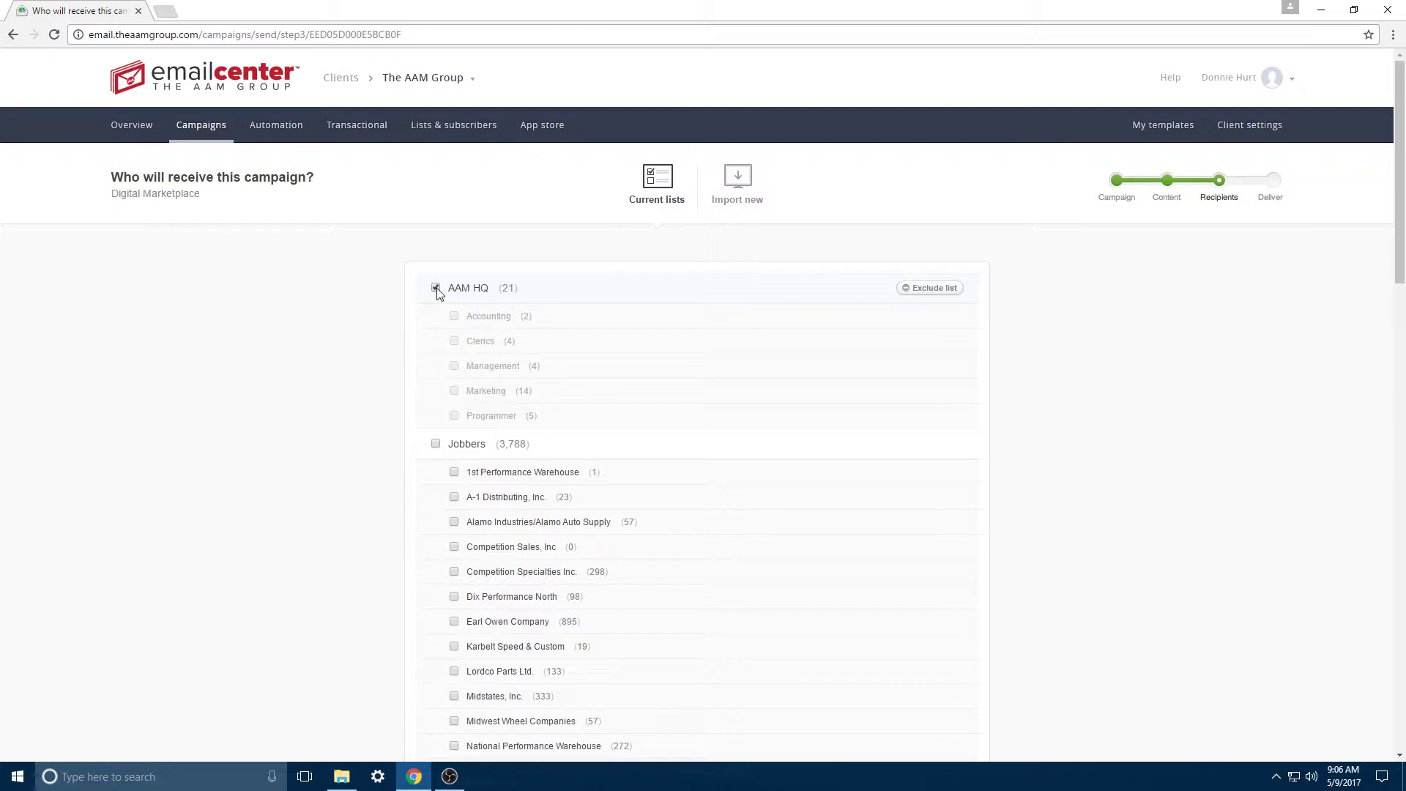
scroll(1194, 555, "down", 8)
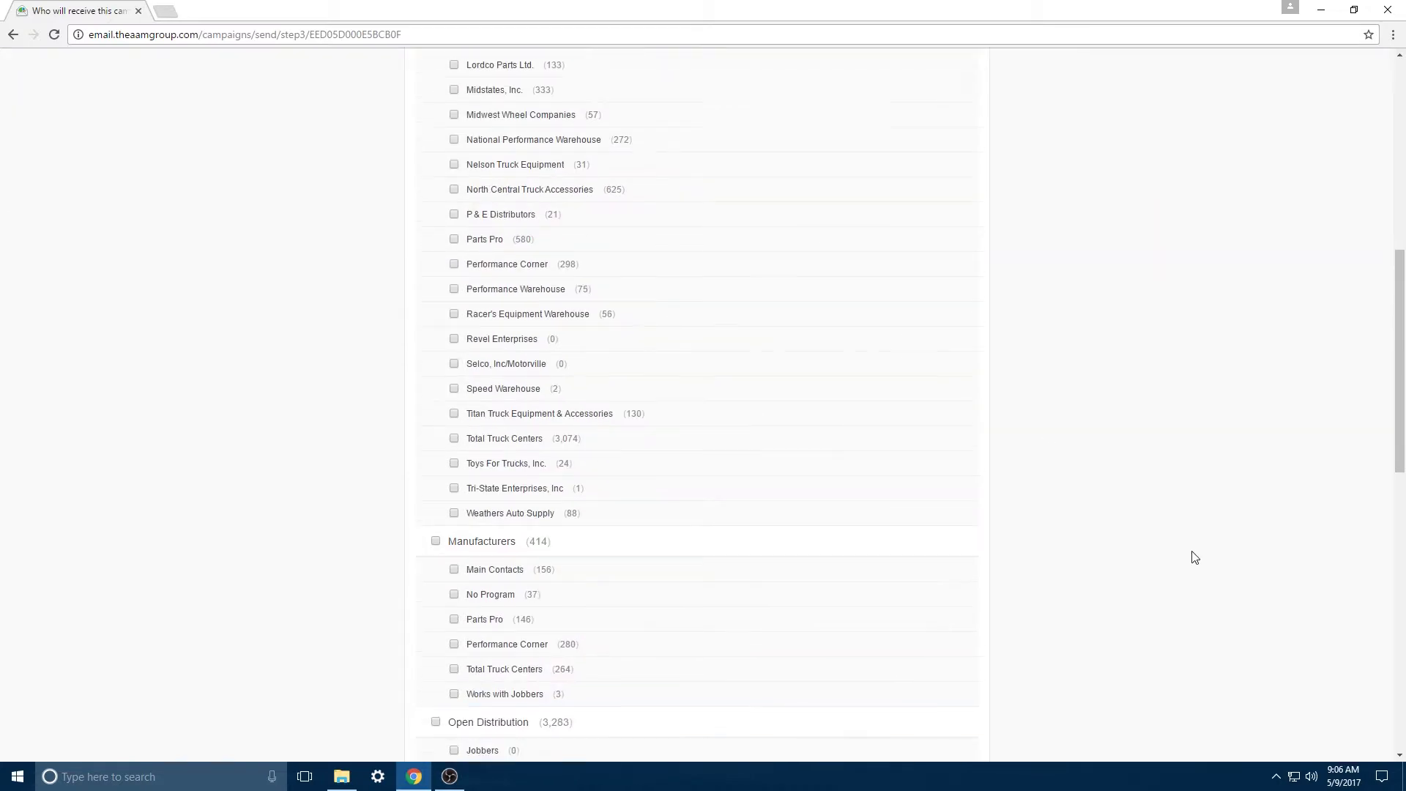
scroll(1193, 556, "down", 10)
left_click(451, 708)
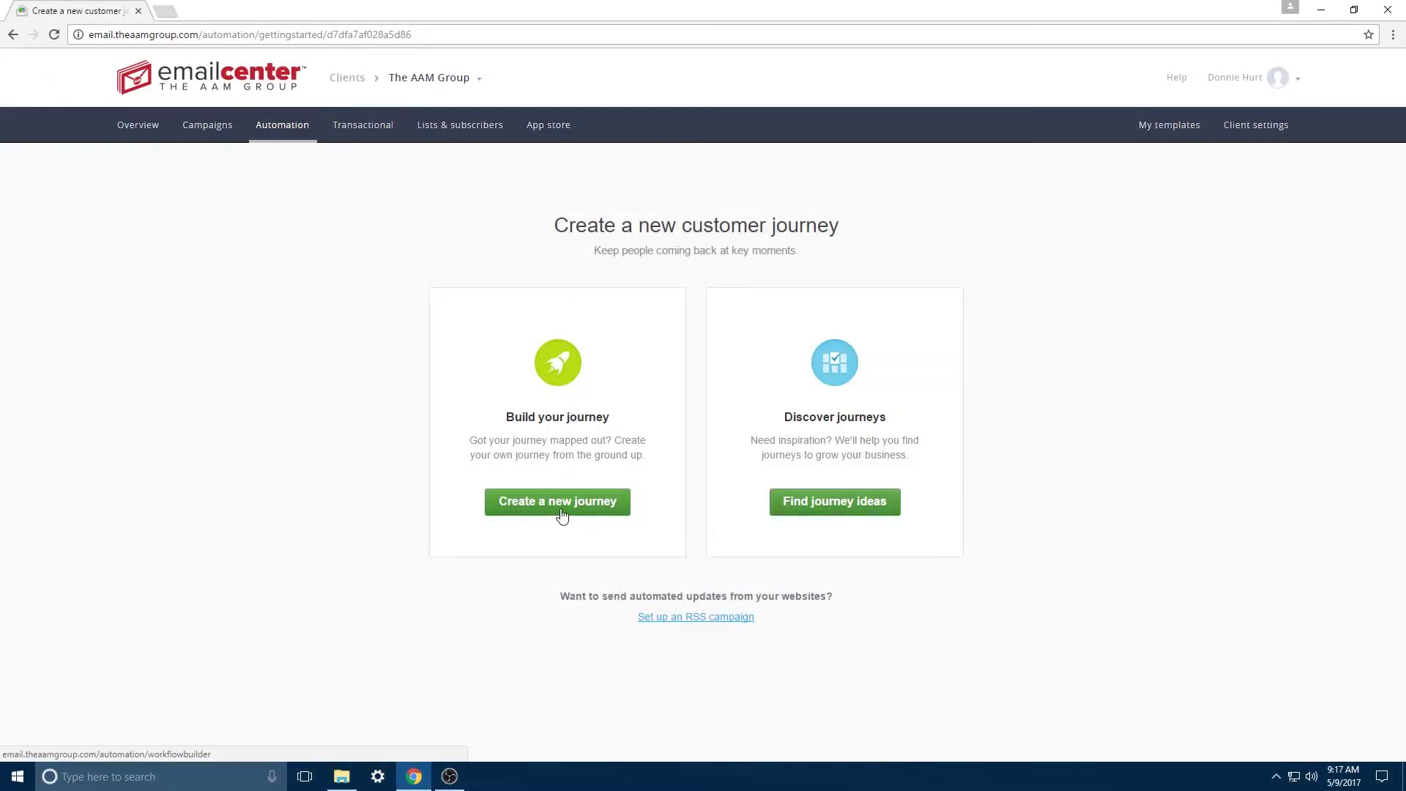
Step: Add a 24-hour delay after the AAM HQ trigger and an email step on the Yes branch
left_click(560, 505)
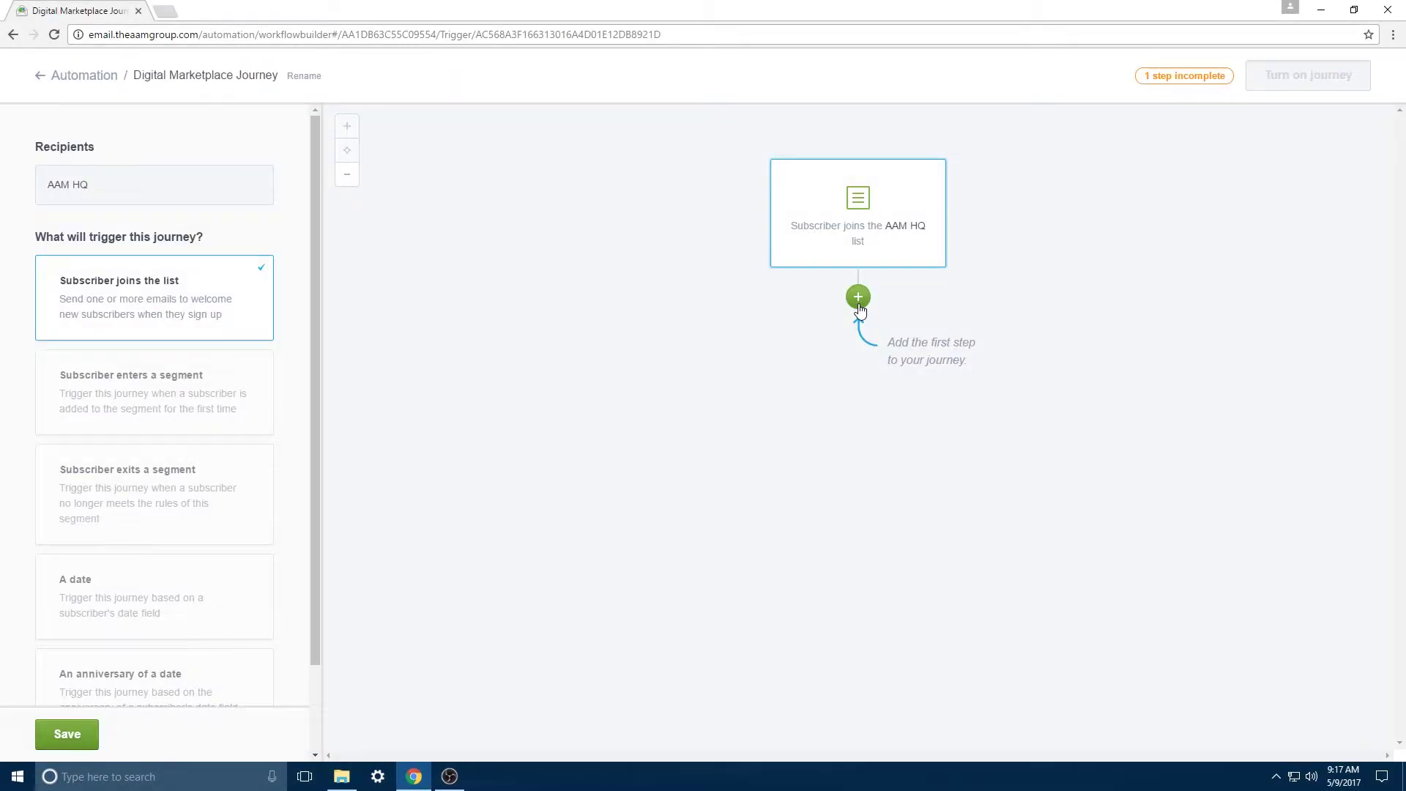
left_click(858, 305)
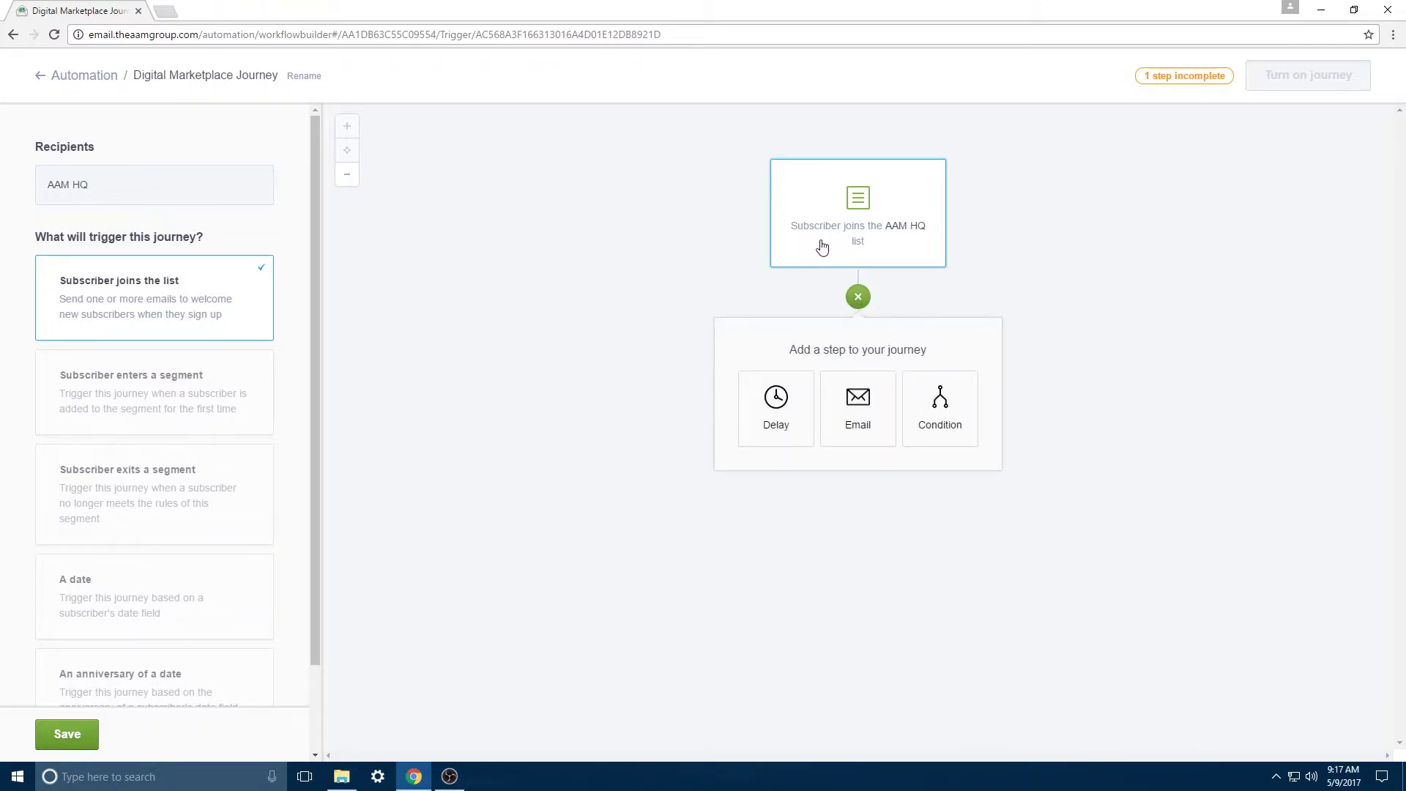
left_click(776, 428)
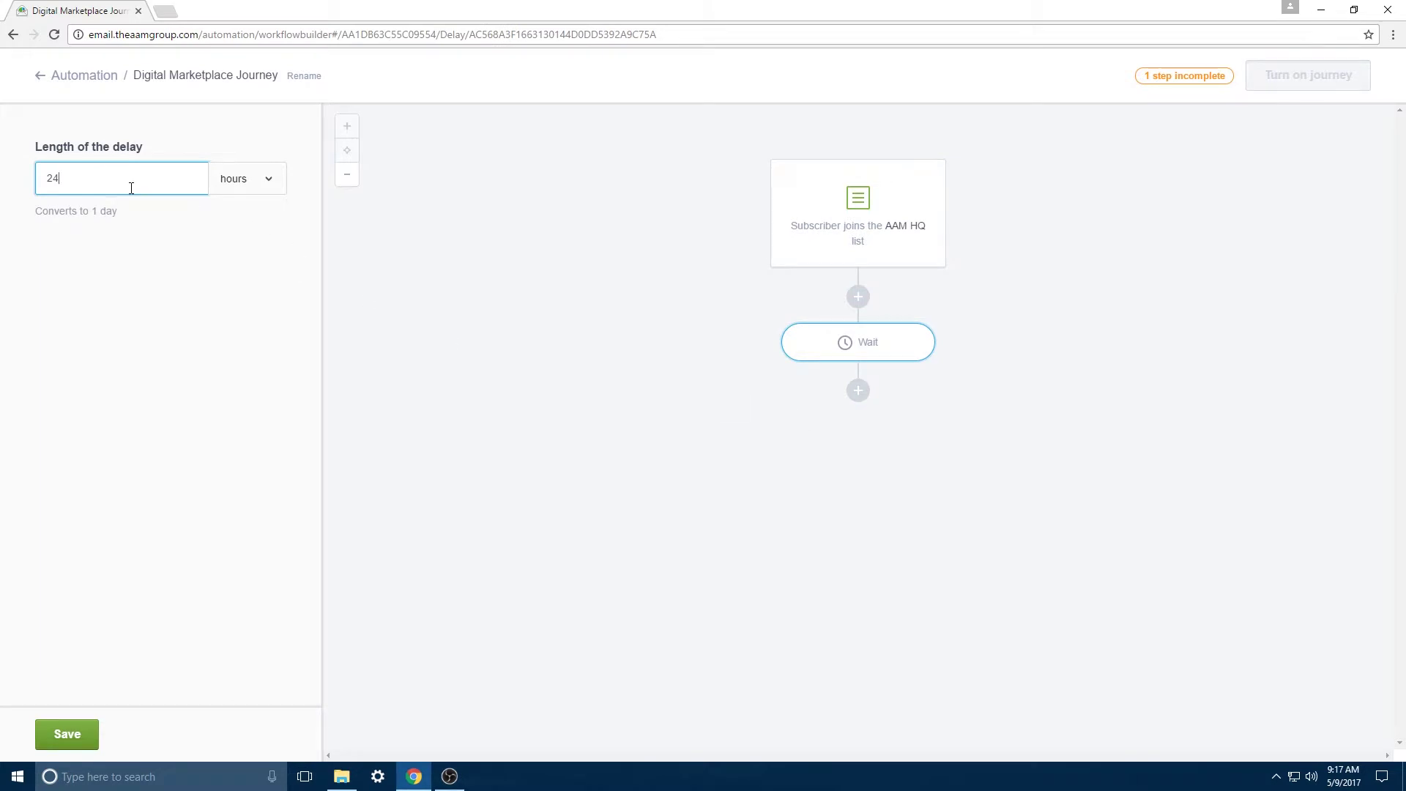
left_click(66, 734)
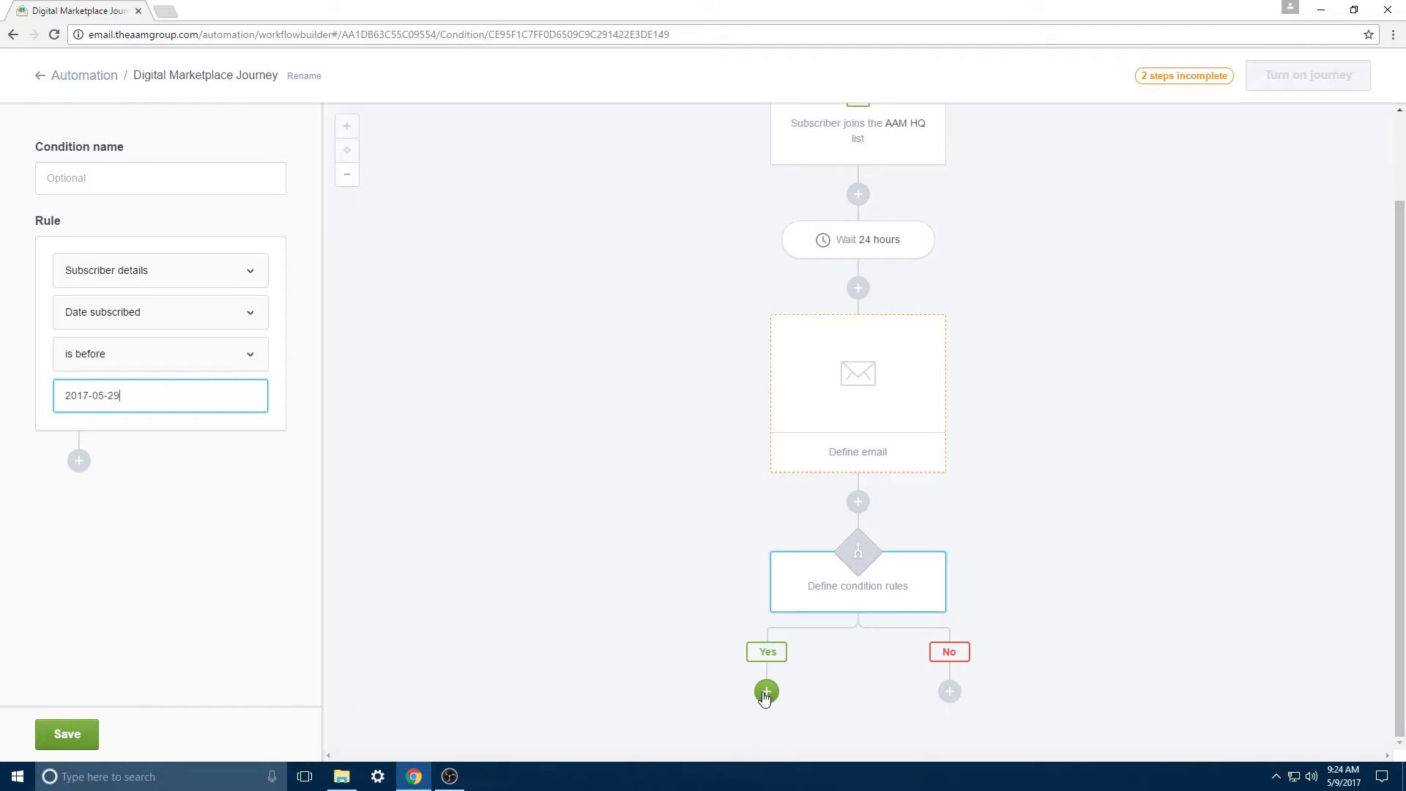
left_click(766, 687)
left_click(762, 730)
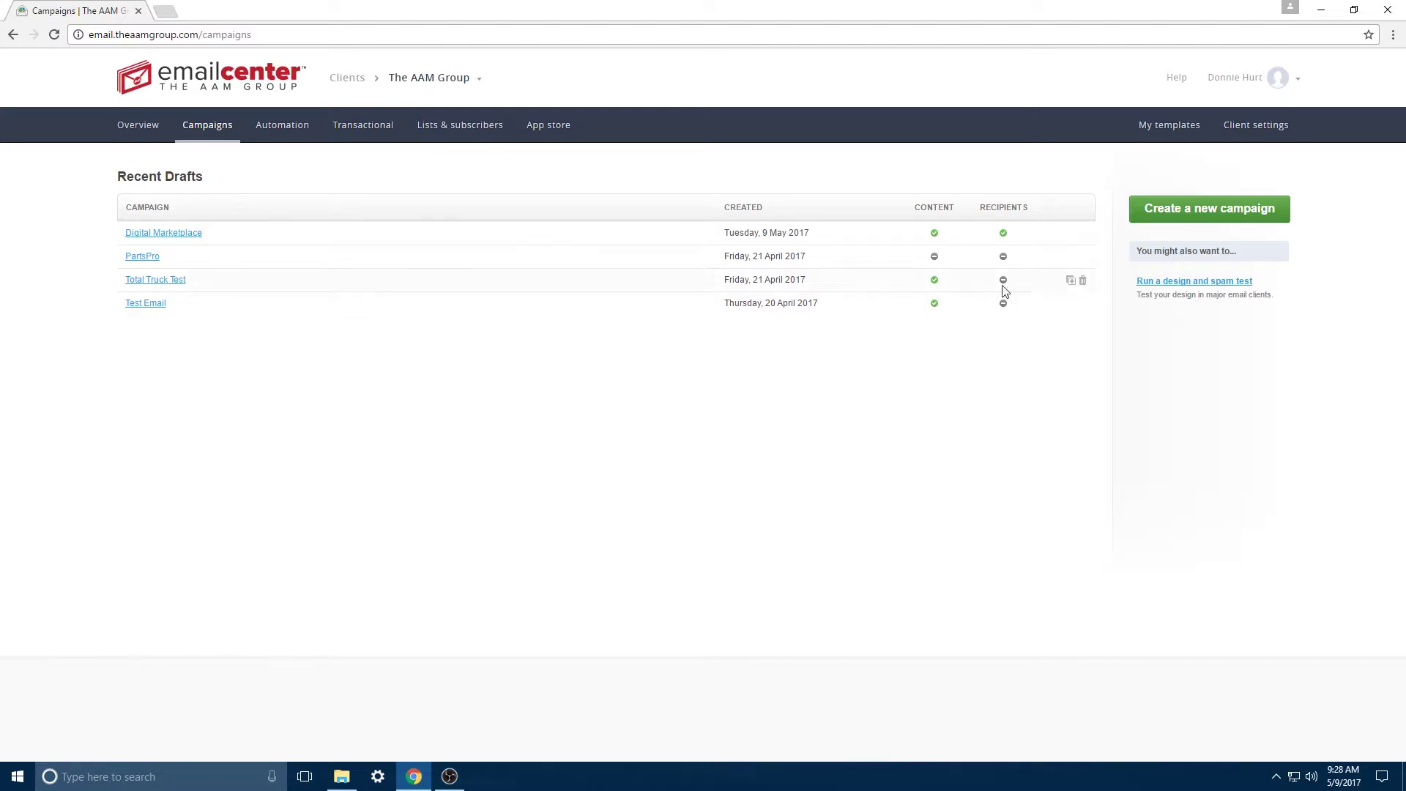
Step: Open the Total Truck Test design and spam results and compare the Firefox and Chrome renderings
left_click(1215, 287)
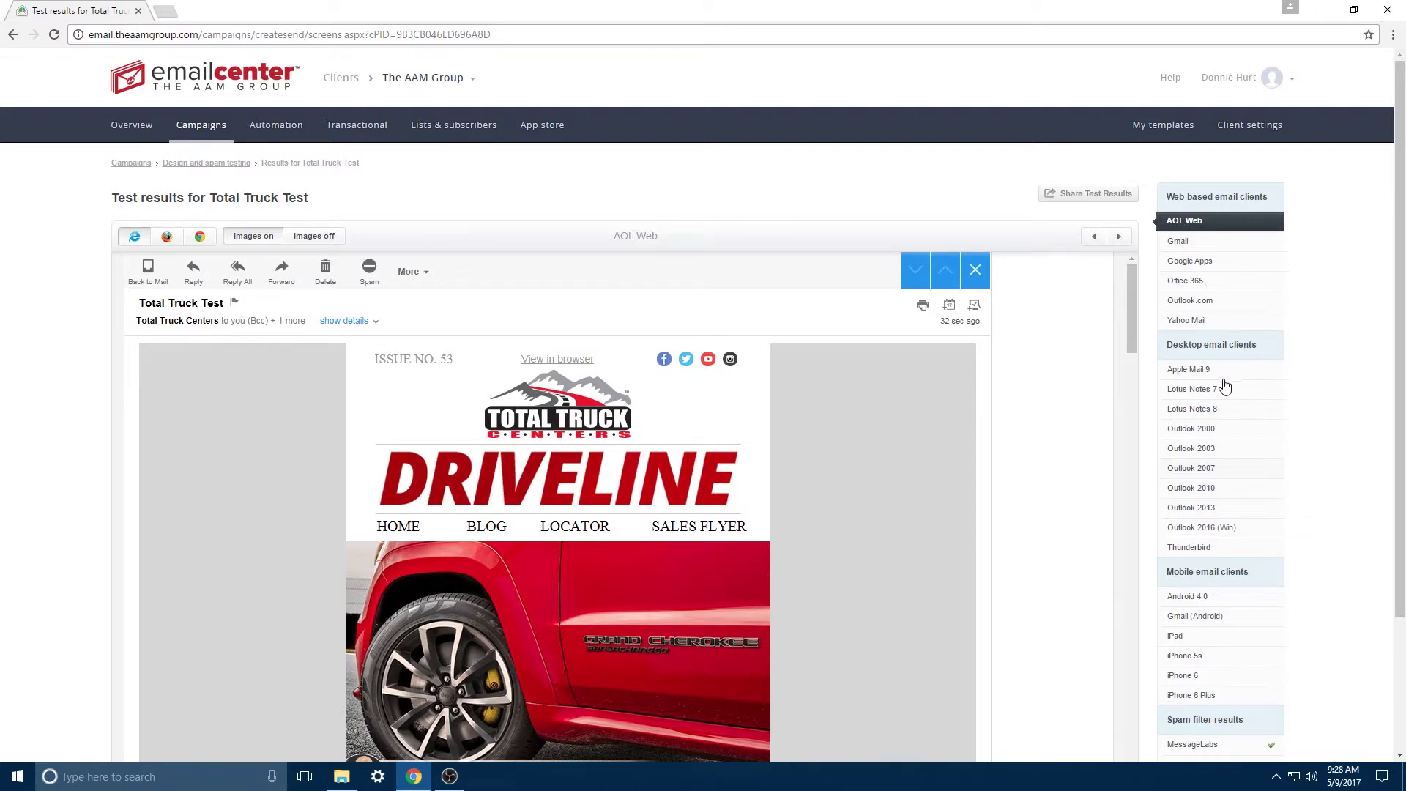
scroll(1200, 455, "down", 3)
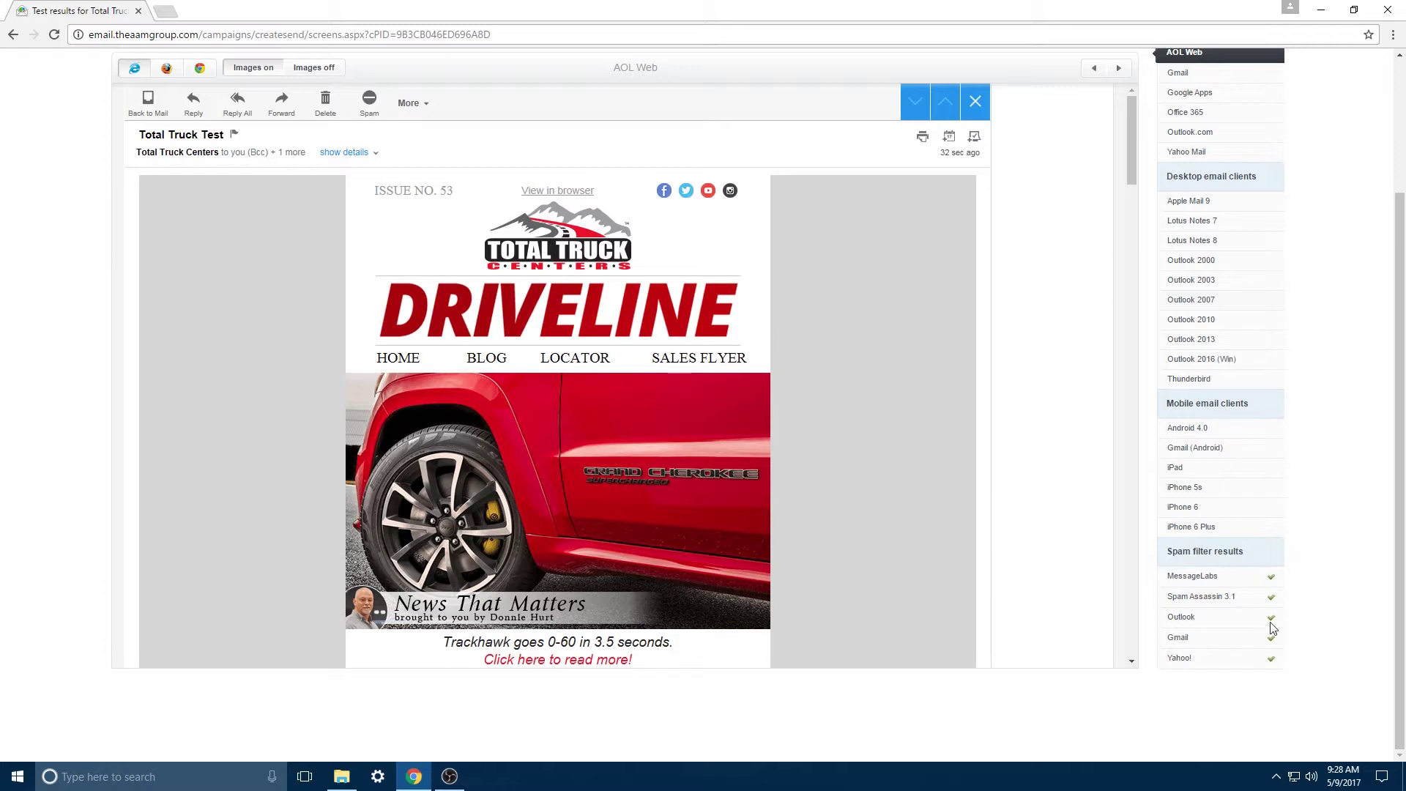
scroll(646, 414, "up", 3)
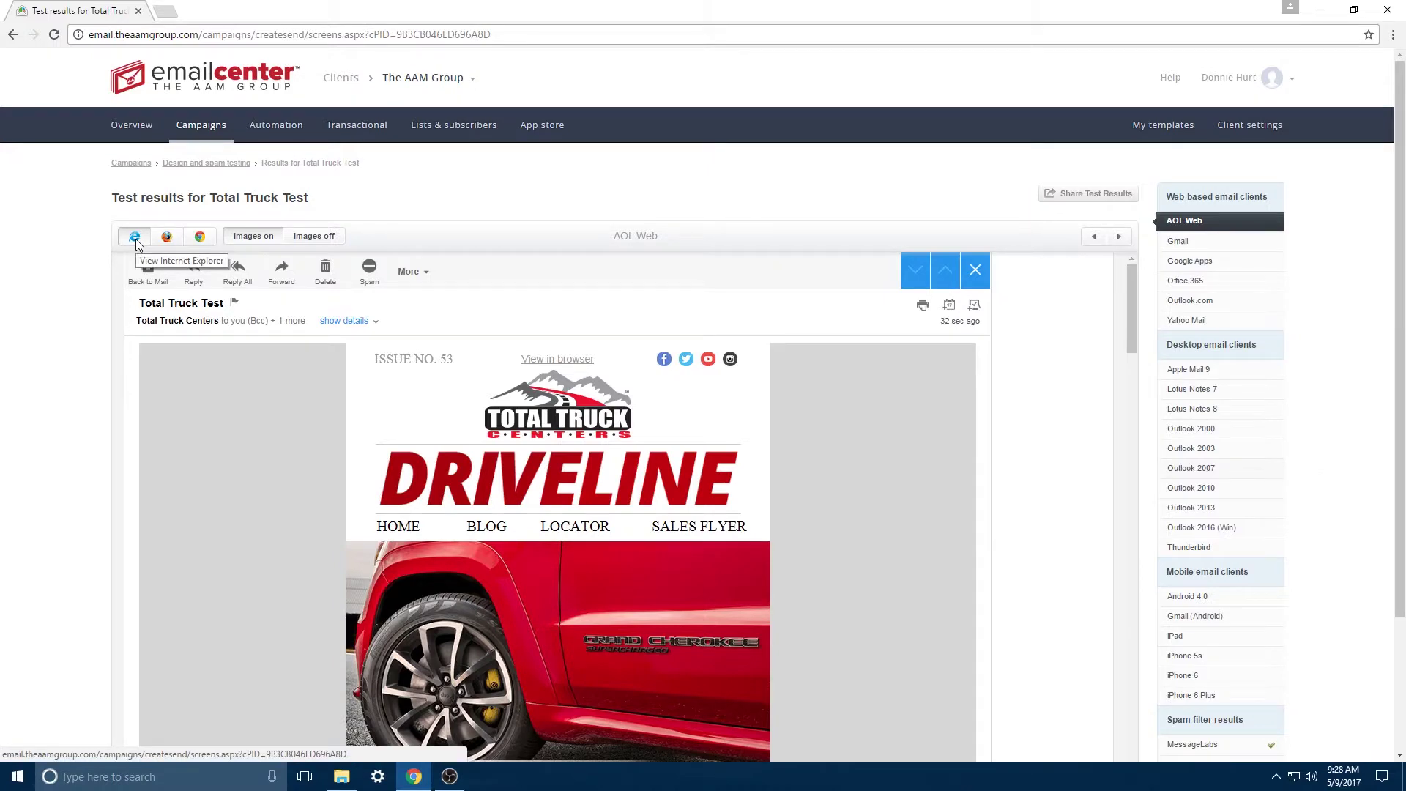
left_click(167, 237)
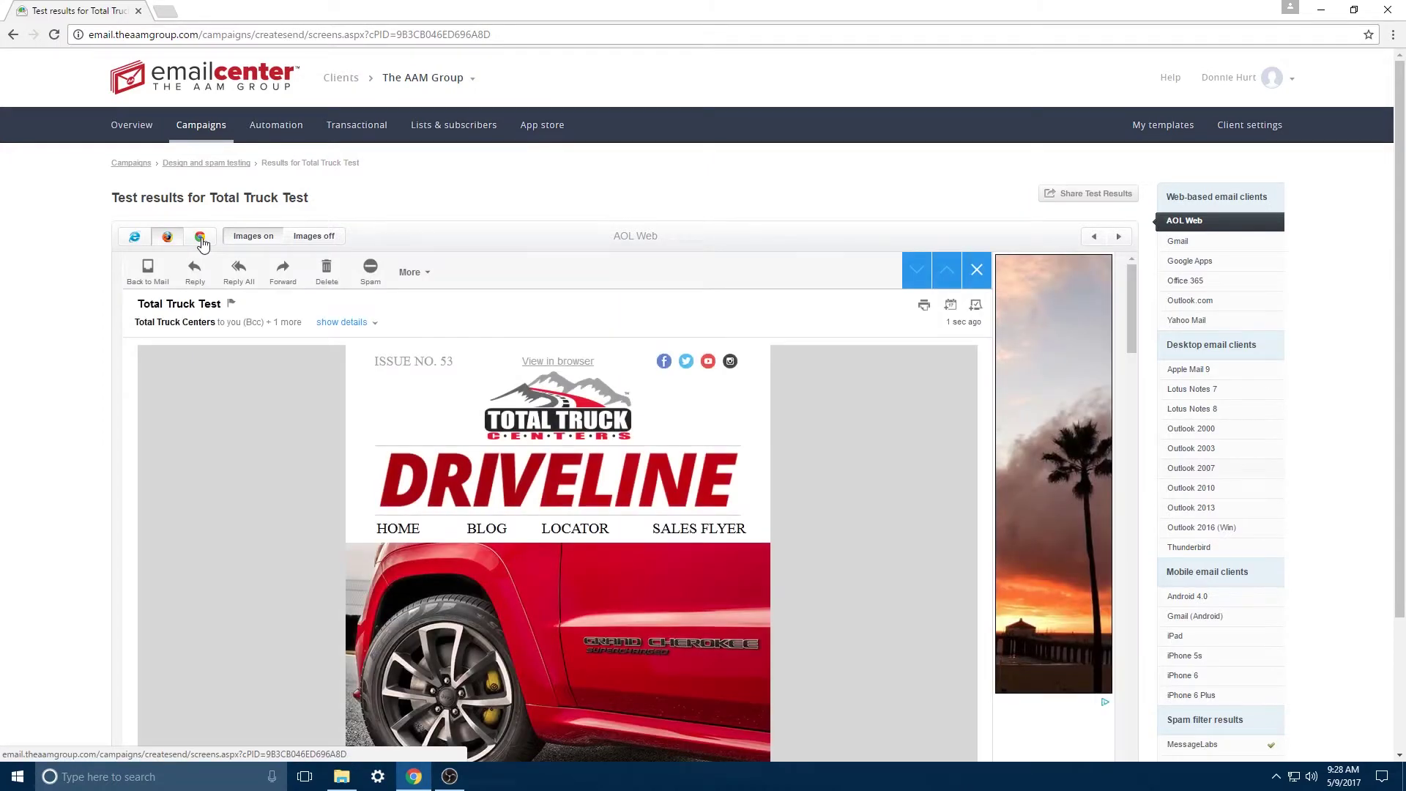
left_click(200, 237)
scroll(328, 444, "down", 7)
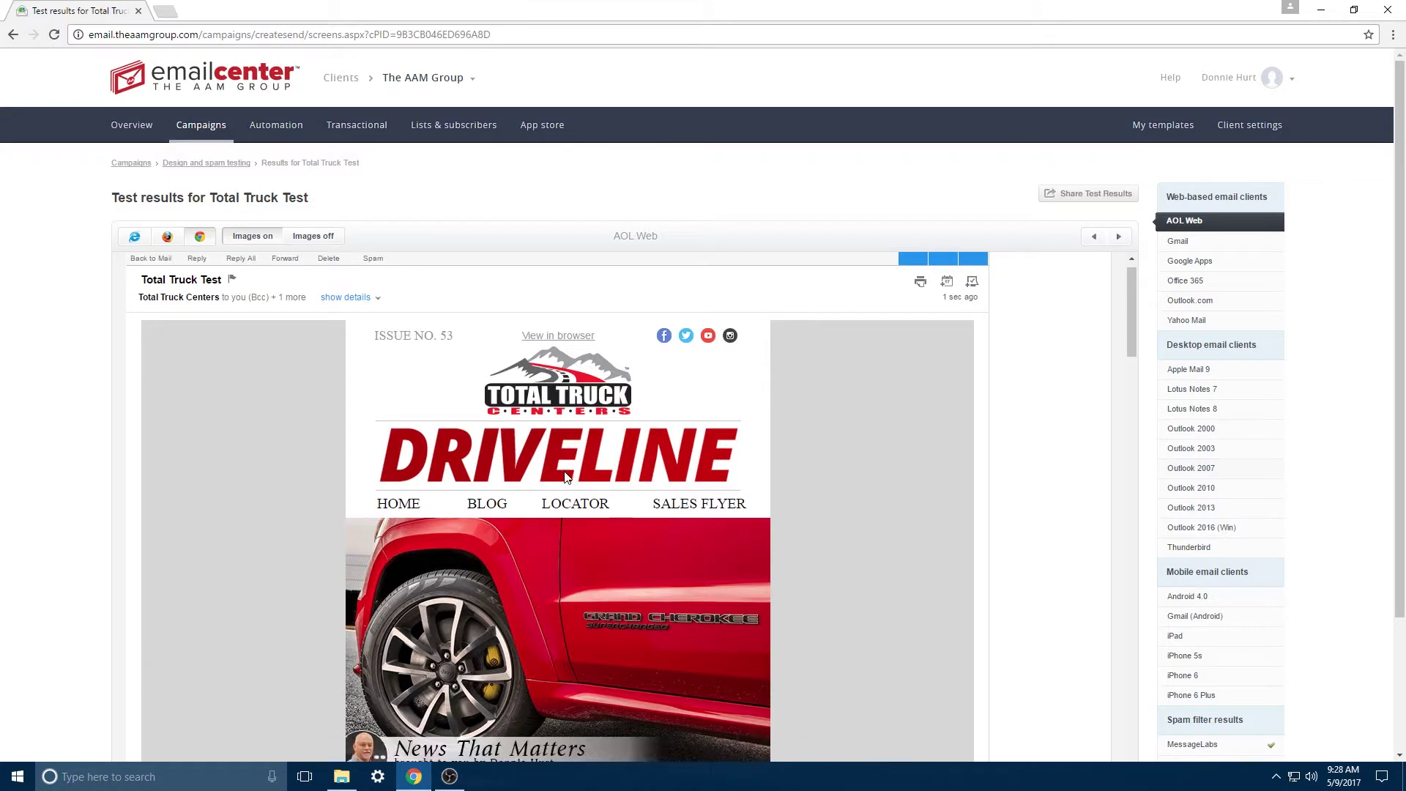
scroll(647, 548, "down", 5)
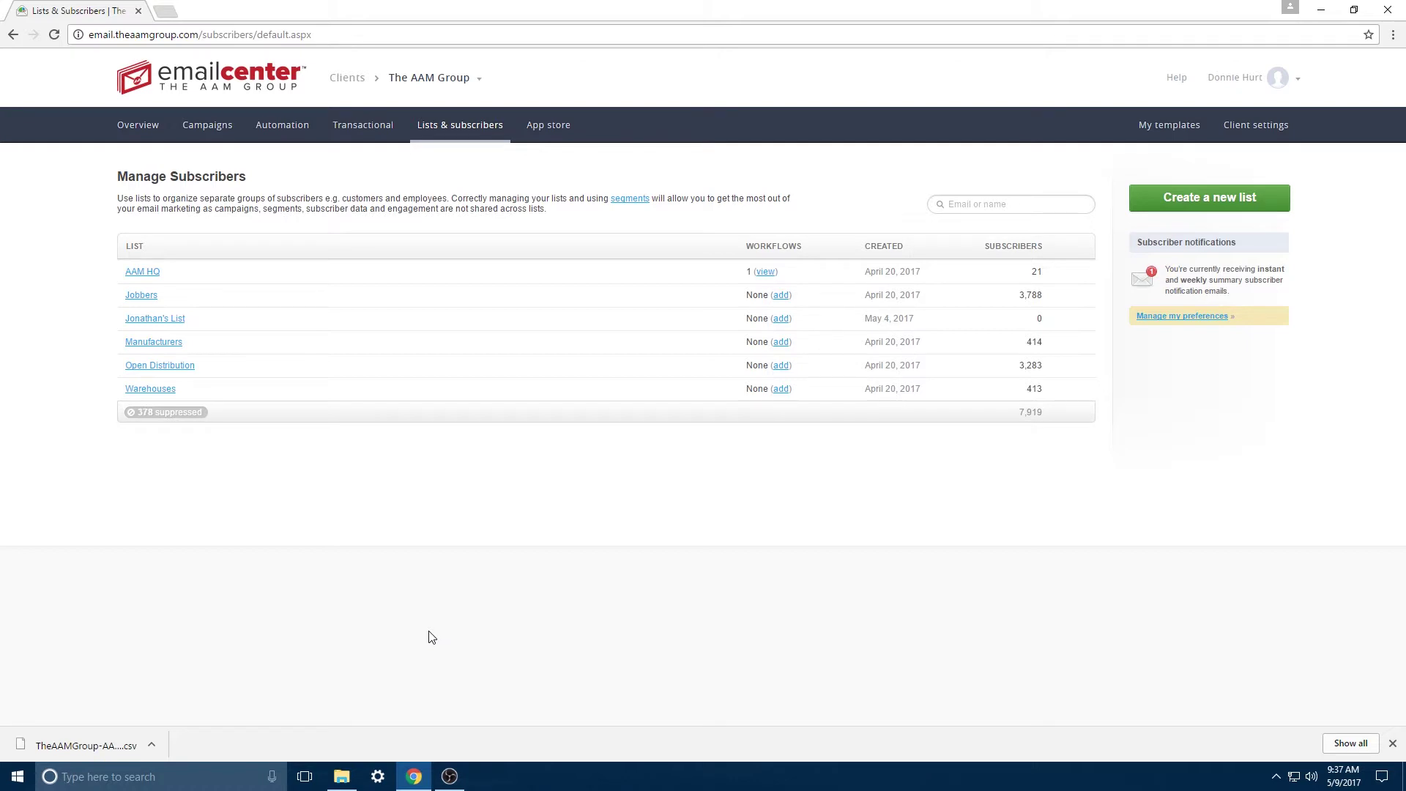
Step: Create a single opt-in subscriber list named 'Digital Marketplace'
left_click(457, 128)
left_click(1168, 203)
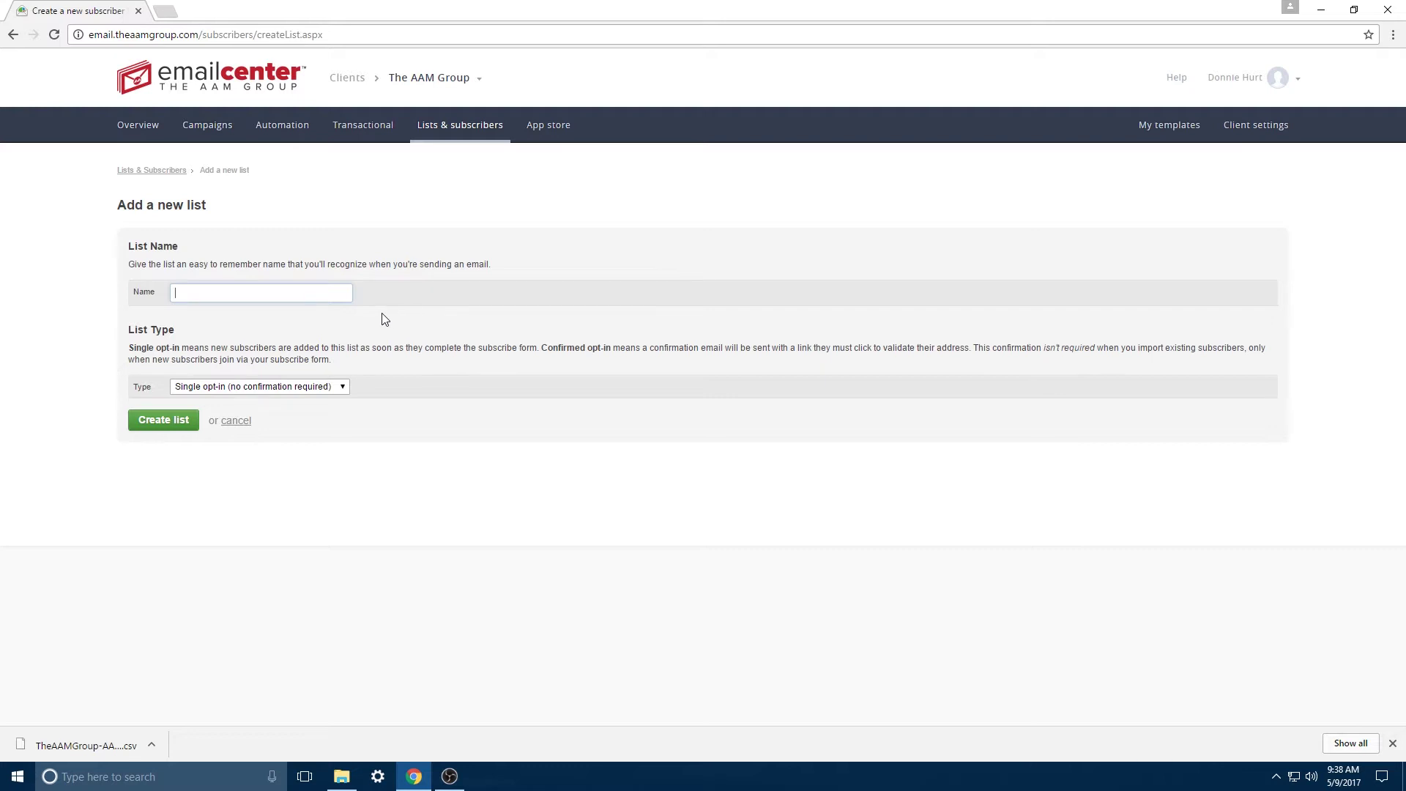
type("Digital Mark")
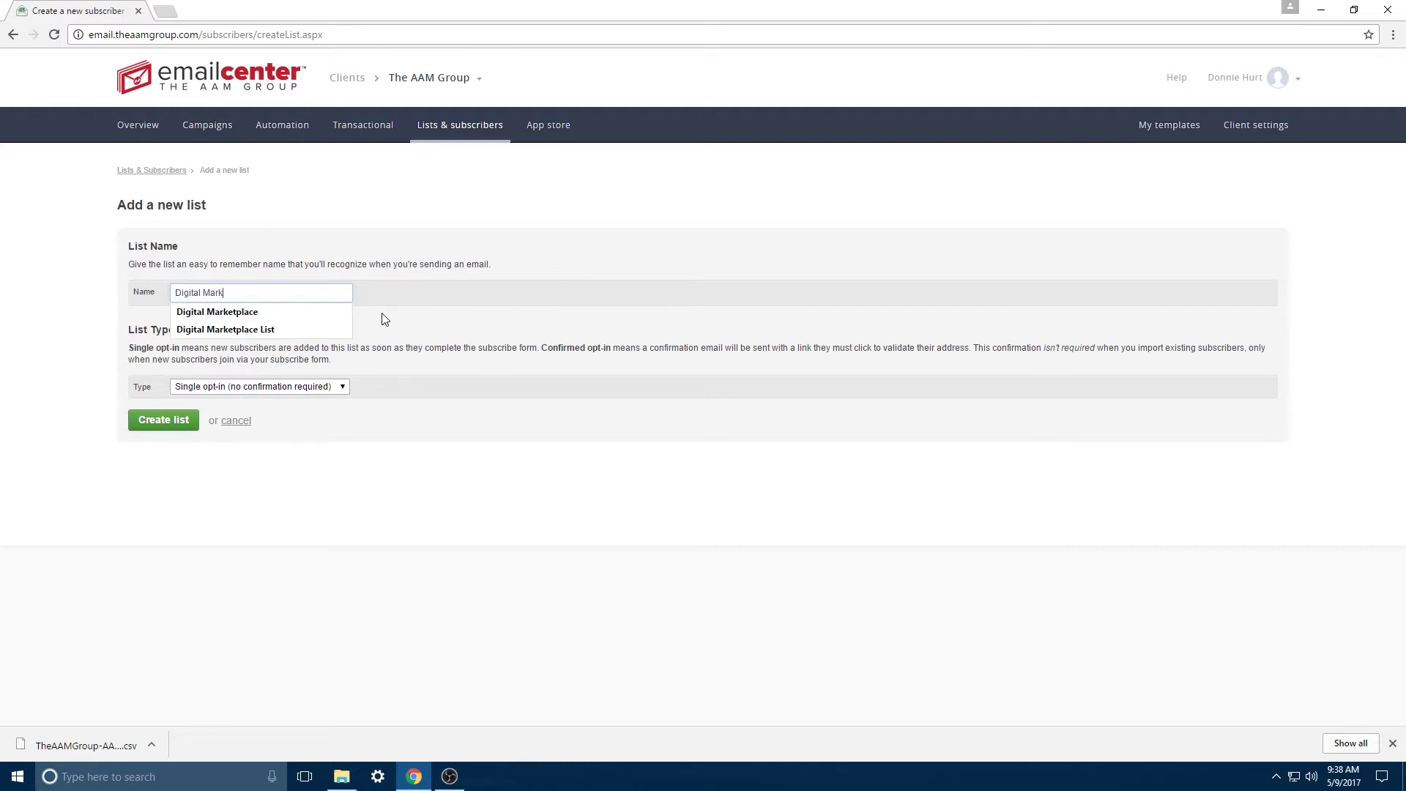
left_click(419, 393)
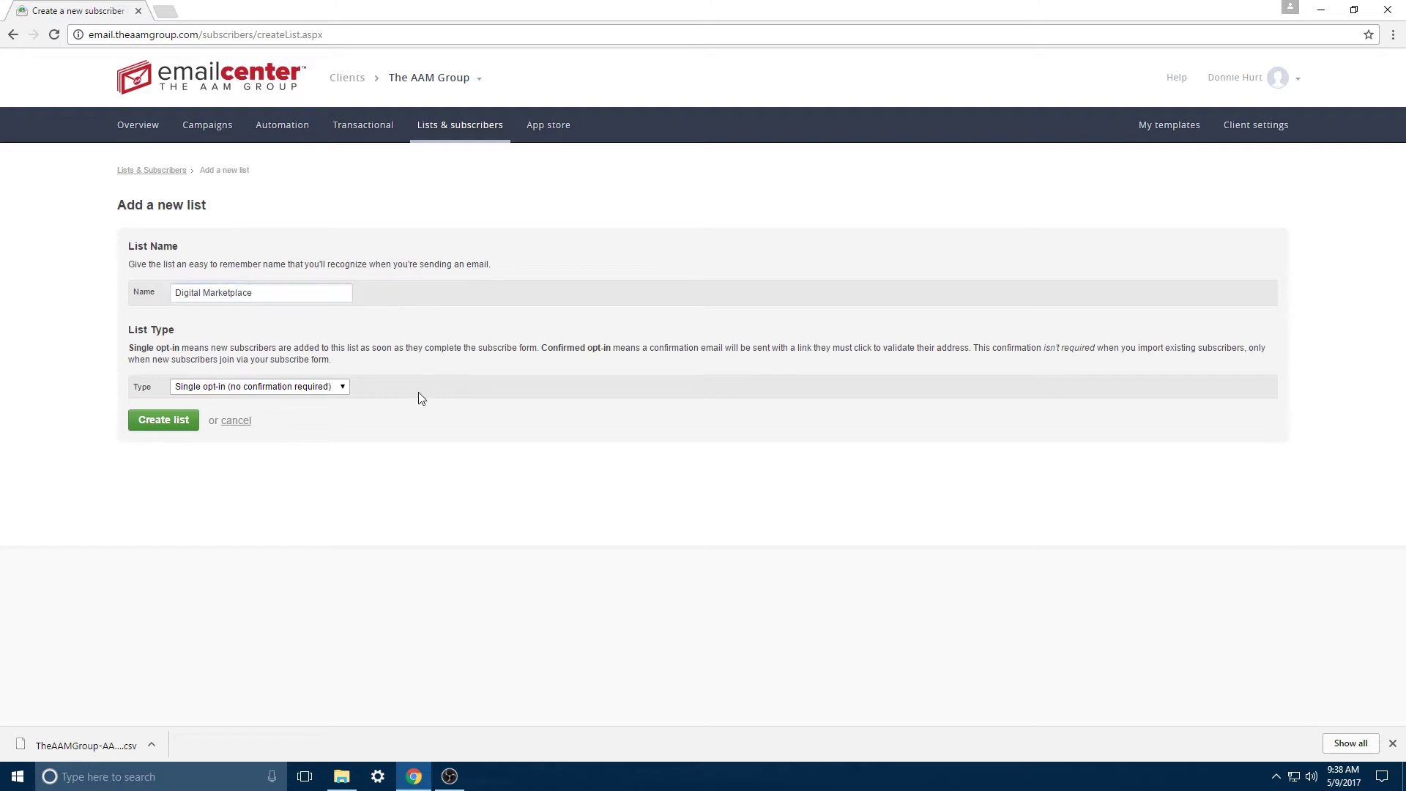
left_click(315, 391)
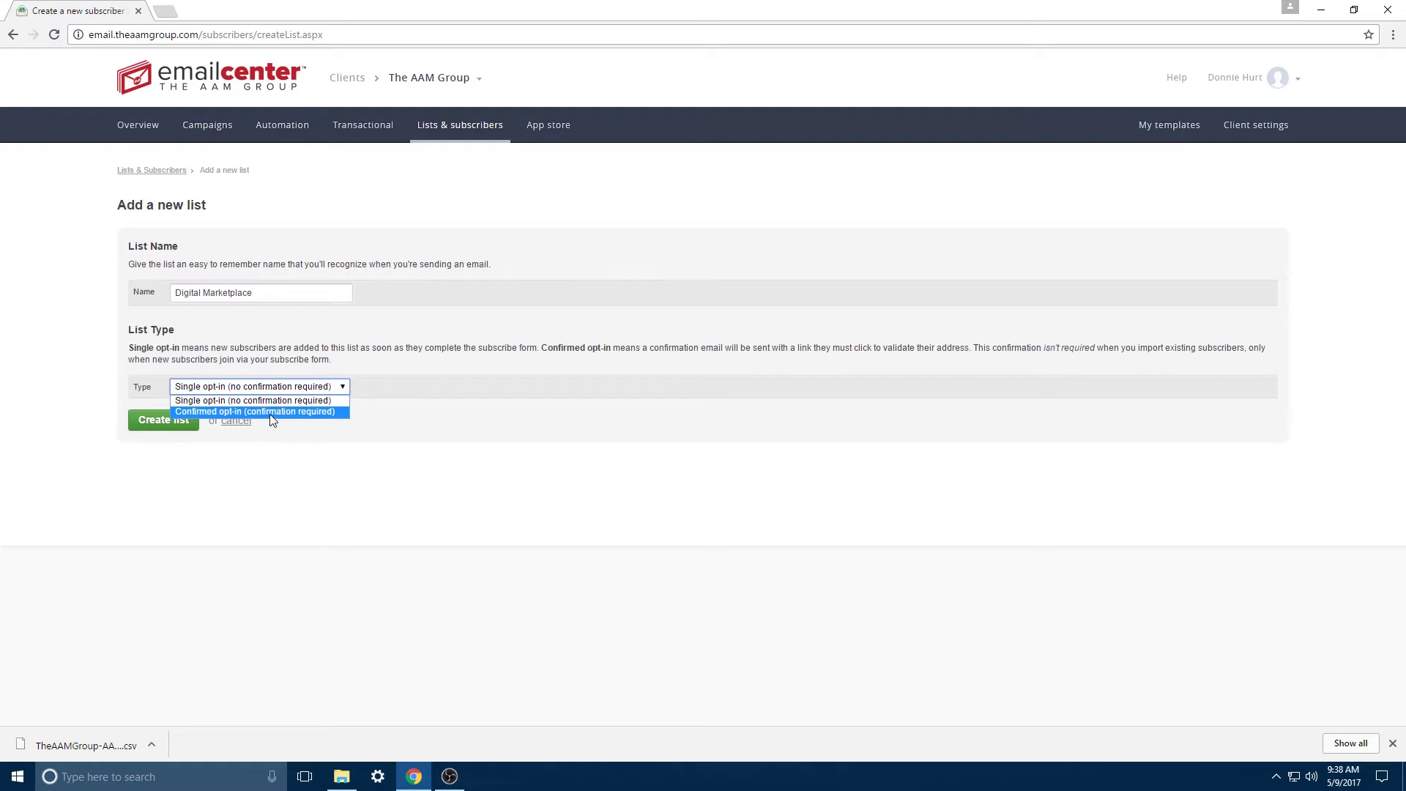
left_click(247, 402)
left_click(164, 420)
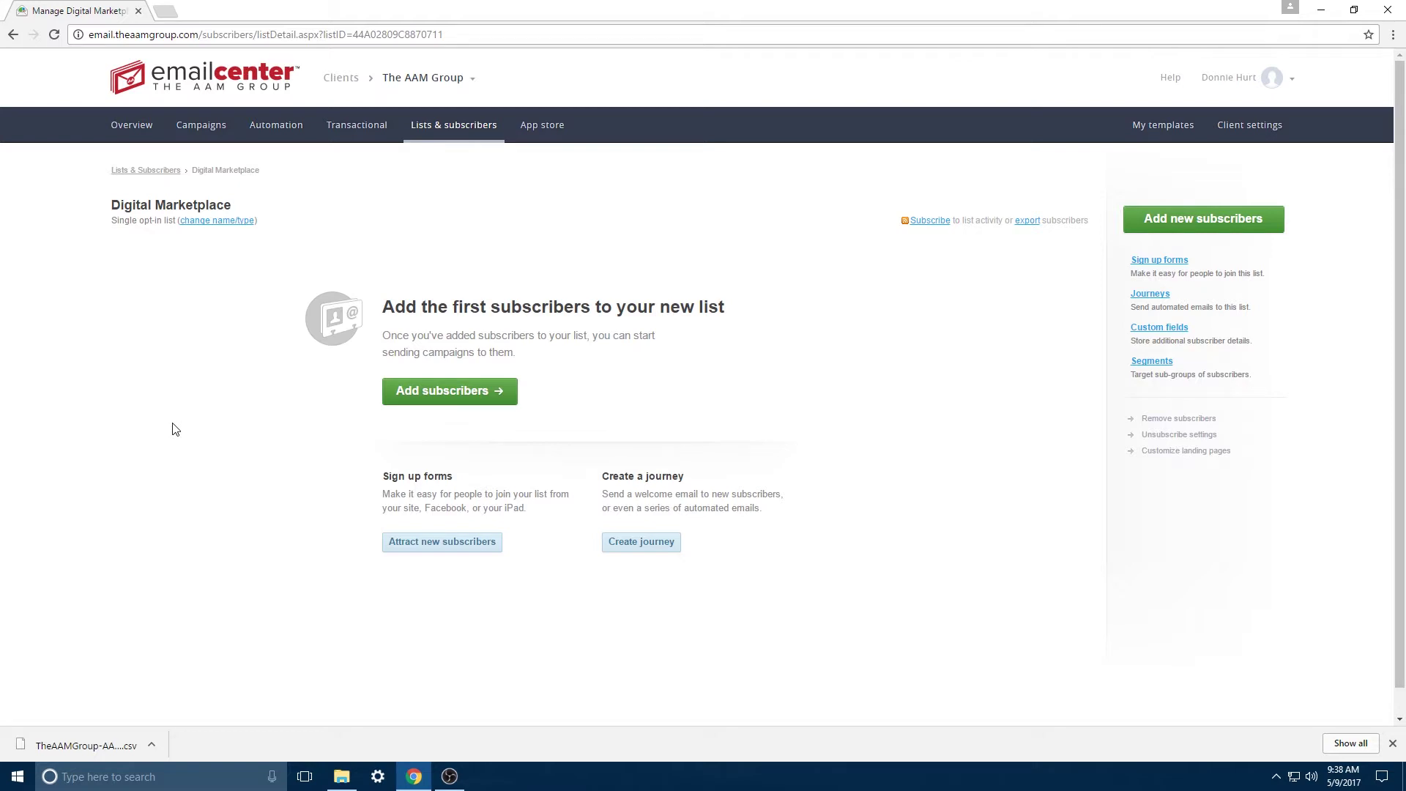
Step: Drop TheAAMGroup-AAMHQ.csv from Downloads into the import area and map its columns to Full name and Email address
left_click(404, 400)
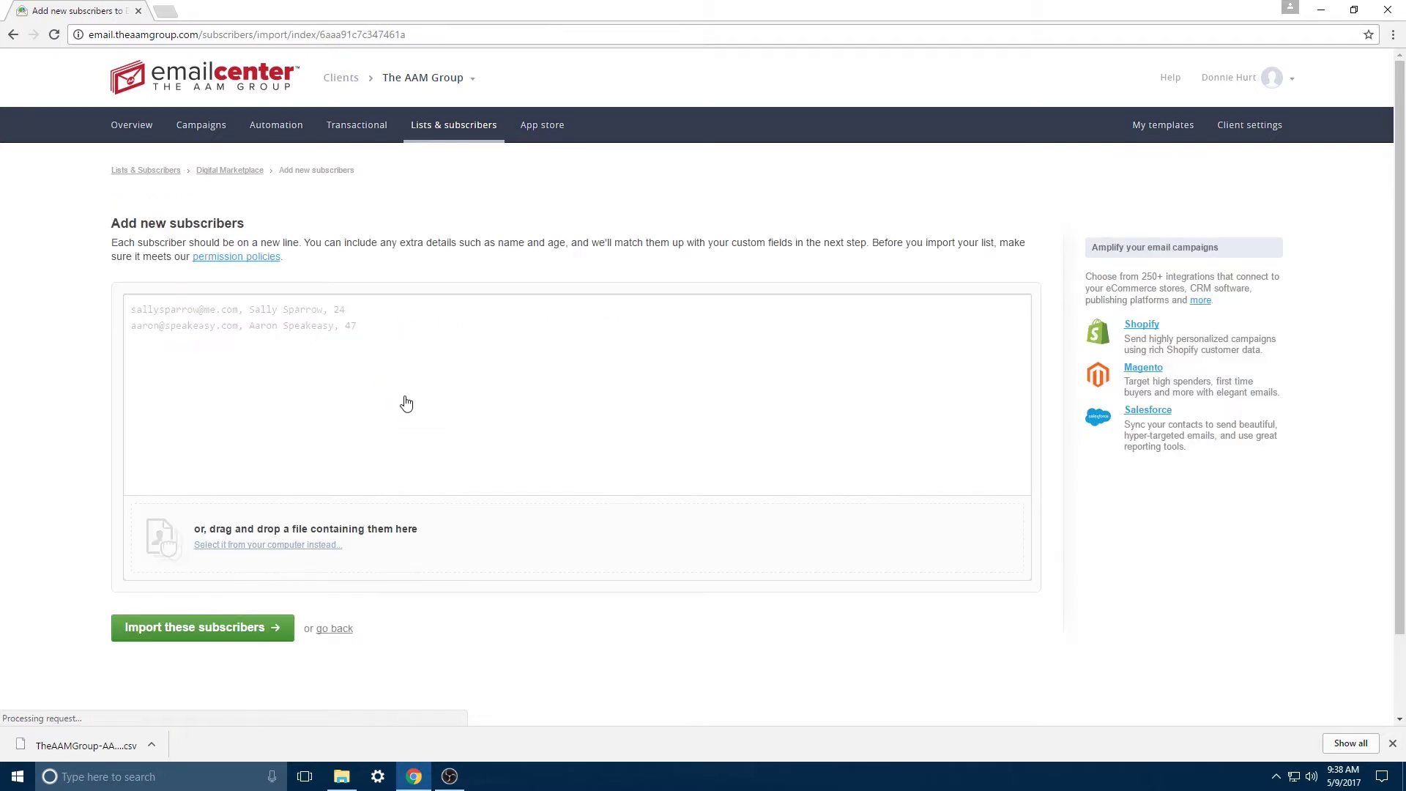
left_click(132, 312)
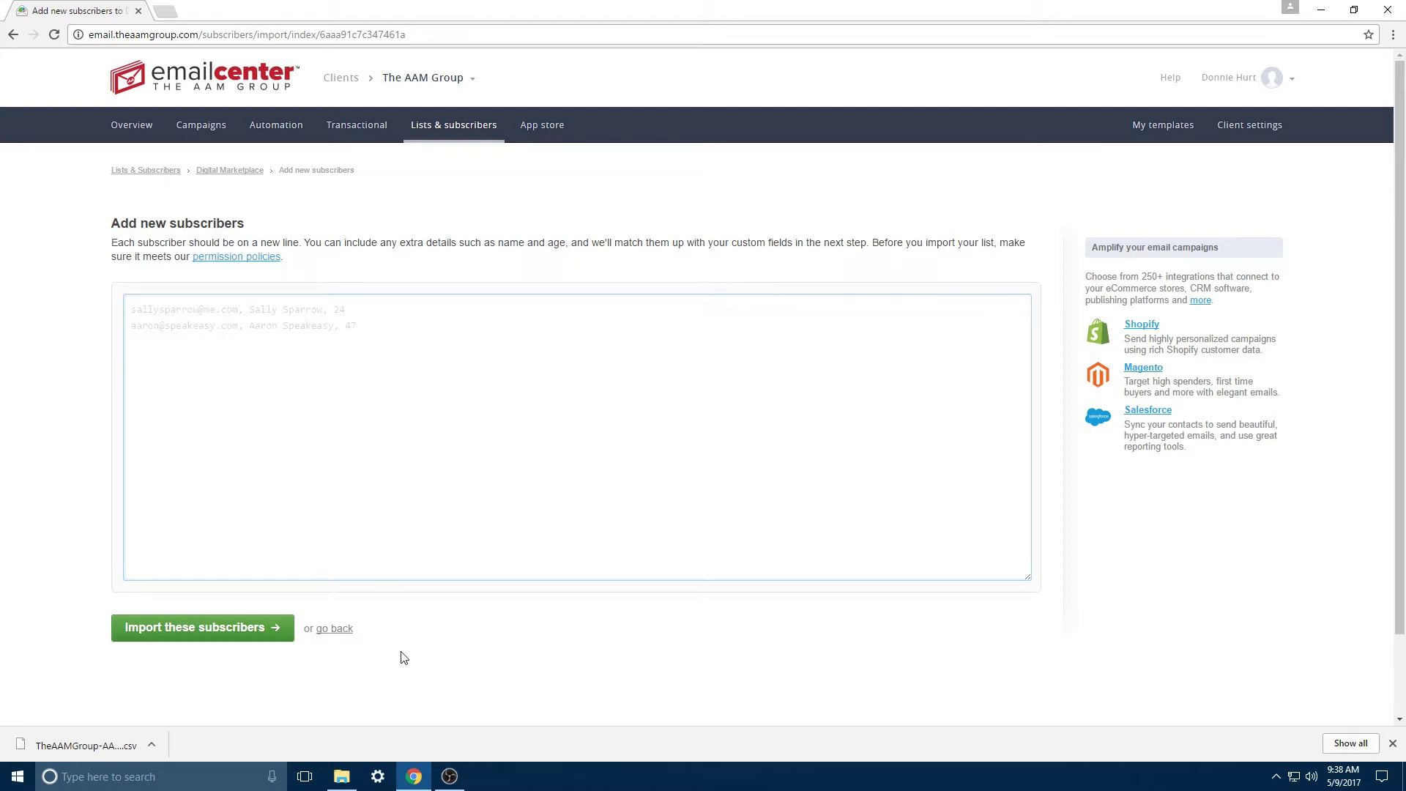
left_click(341, 777)
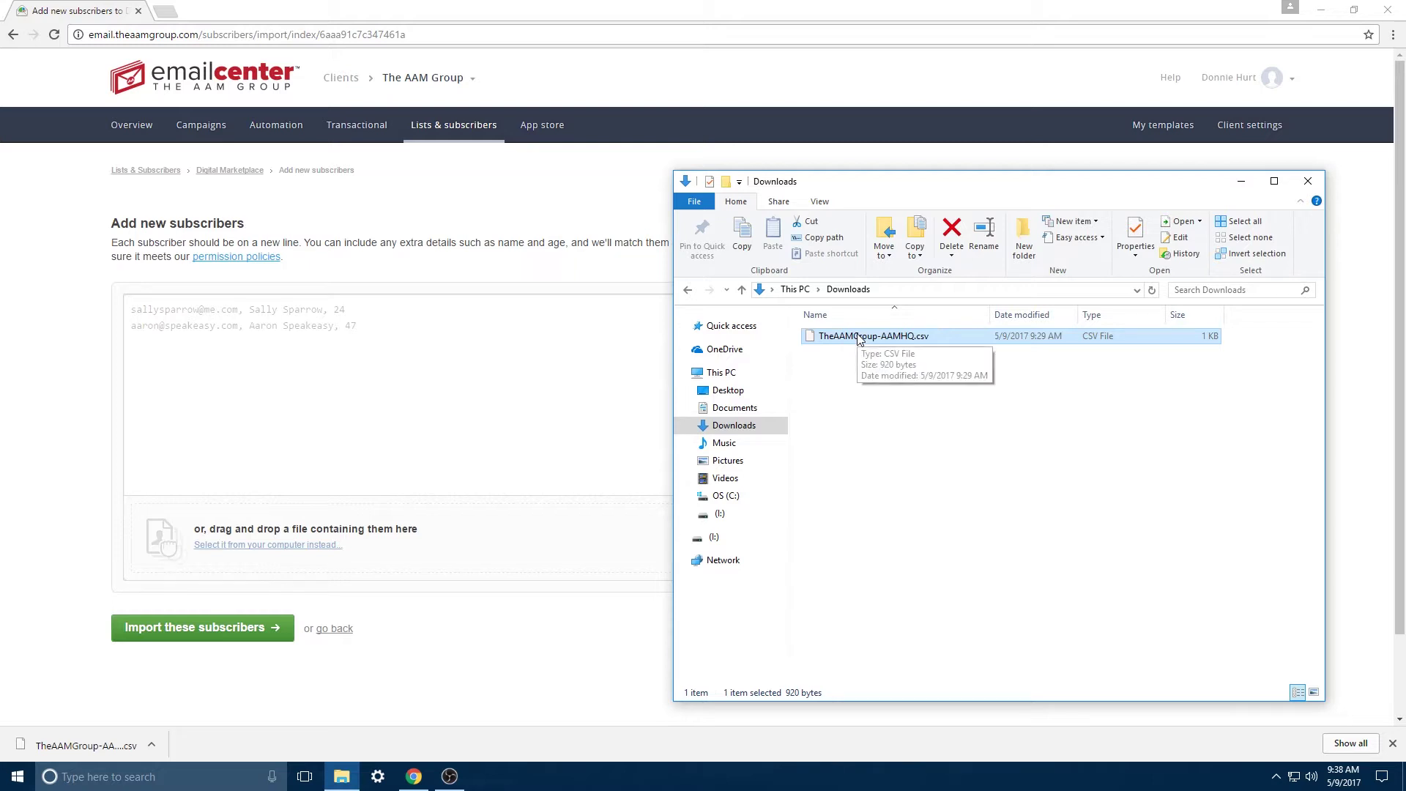
left_click_drag(861, 336, 270, 361)
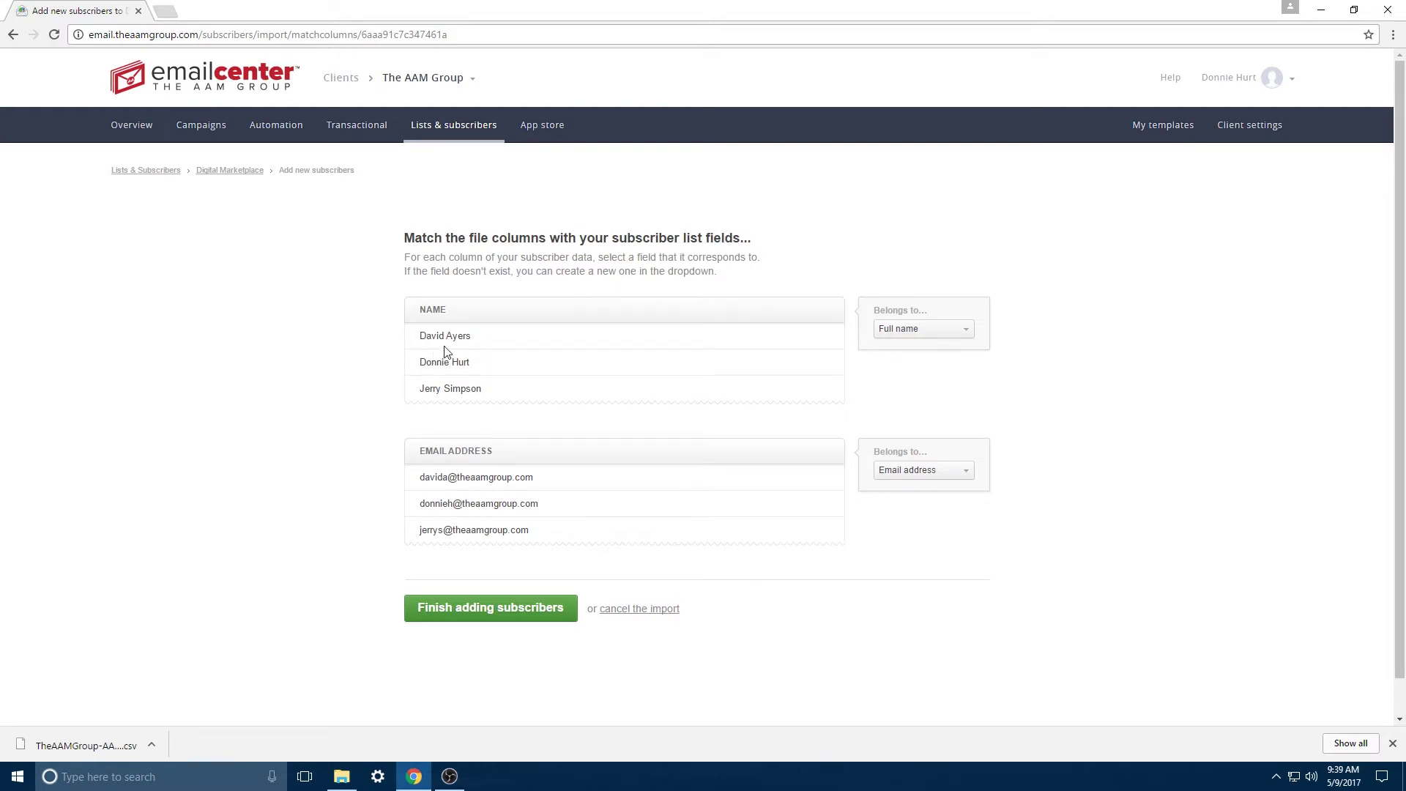
left_click(930, 334)
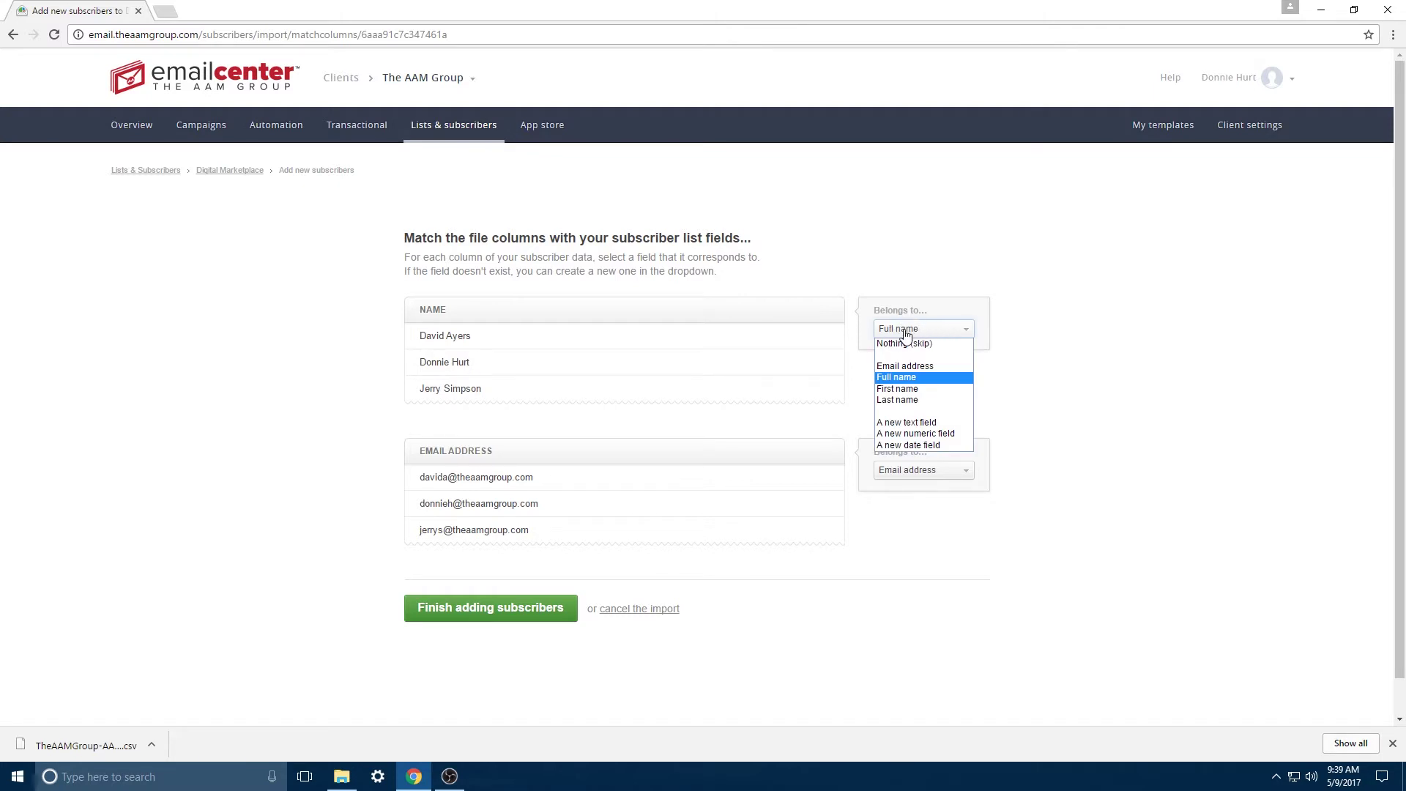
left_click(943, 331)
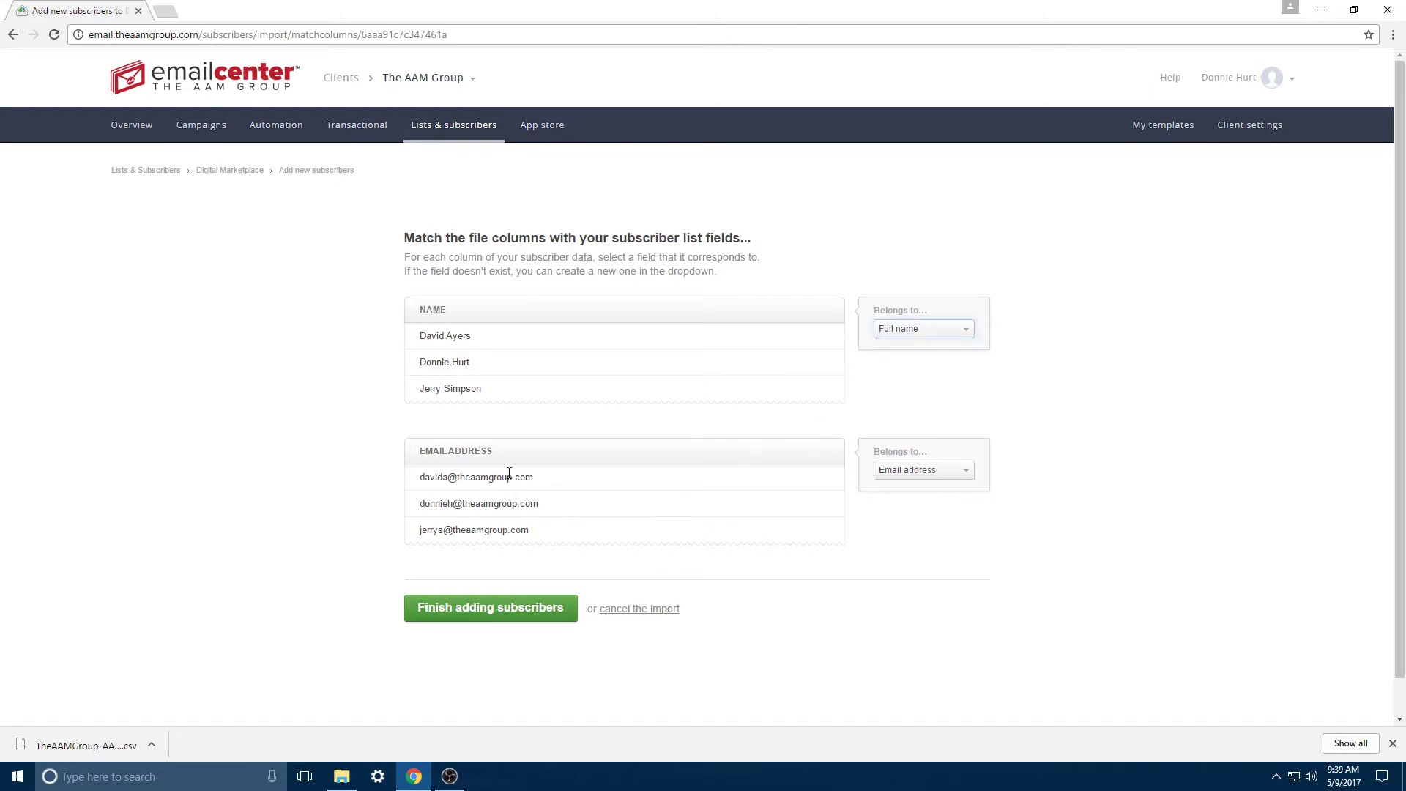
left_click(924, 471)
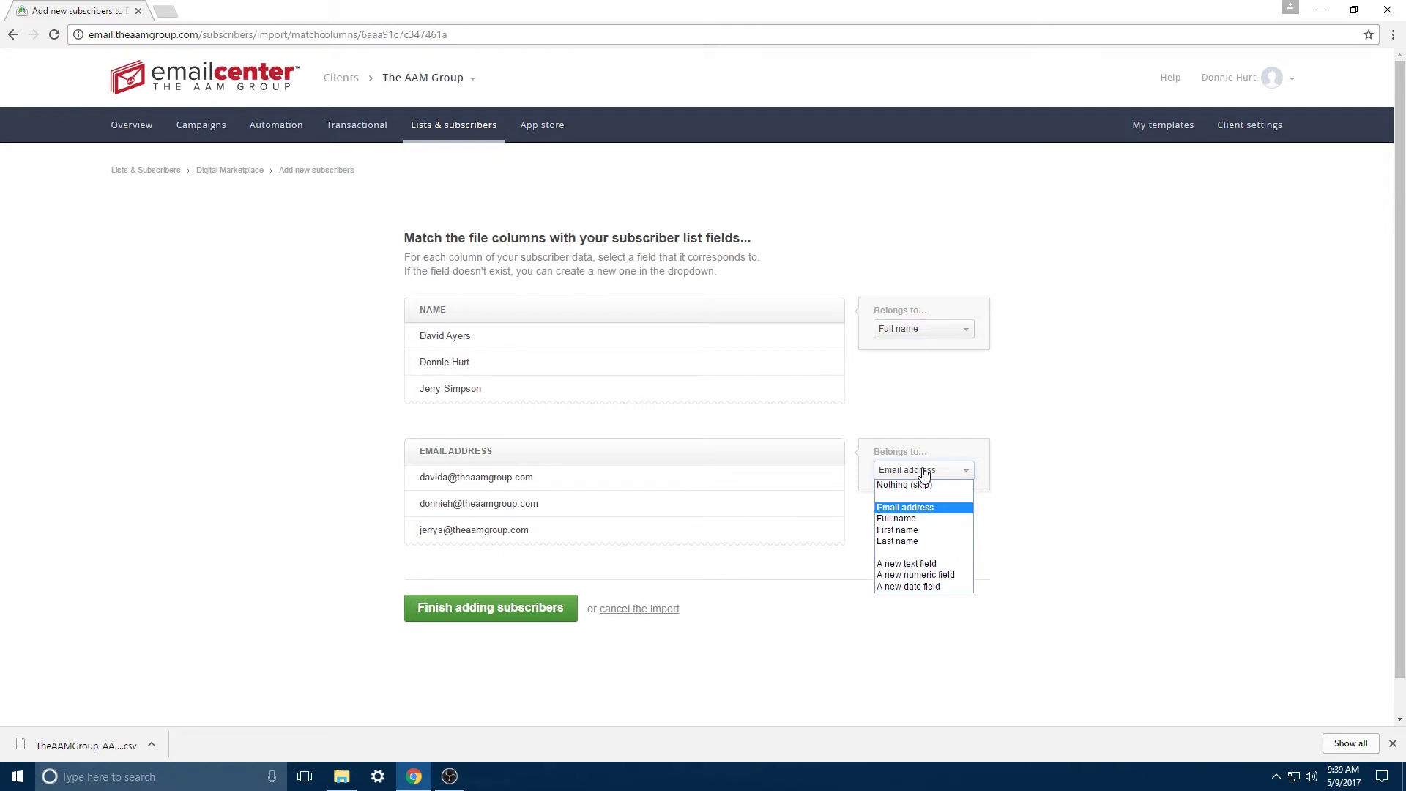
left_click(924, 472)
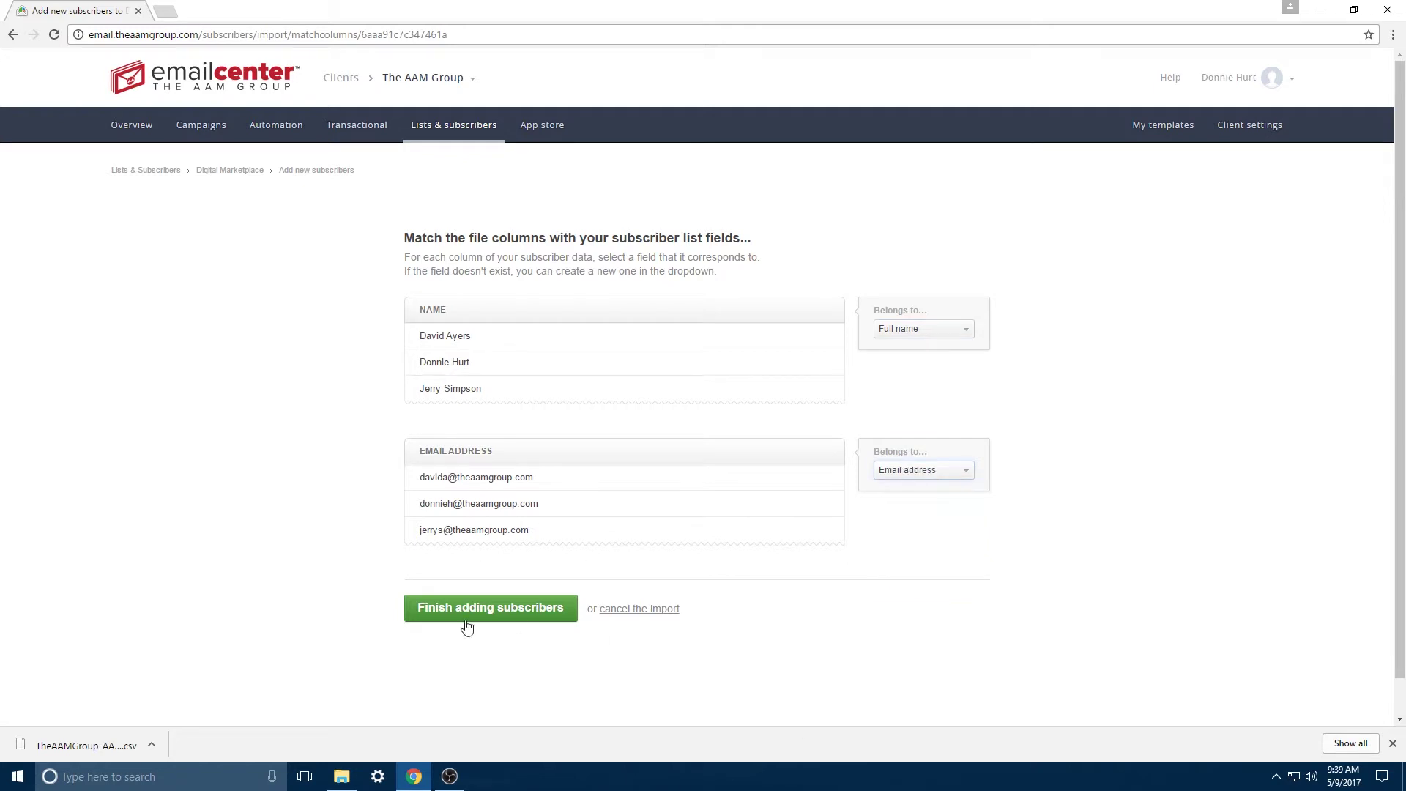
left_click(955, 475)
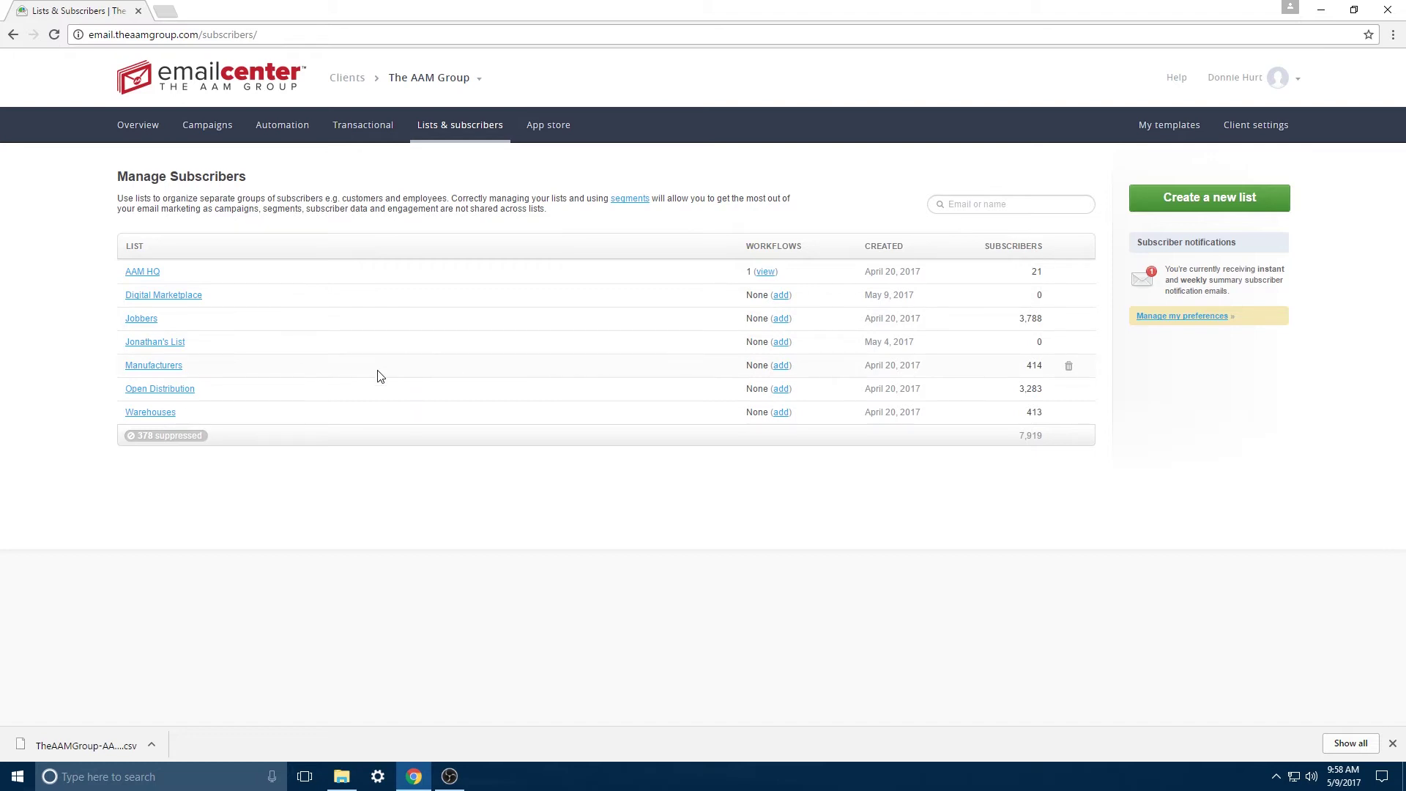
Step: Open the Warehouses list to view its subscriber counts: 413 active, 1 unsubscribed, 3 deleted
left_click(156, 411)
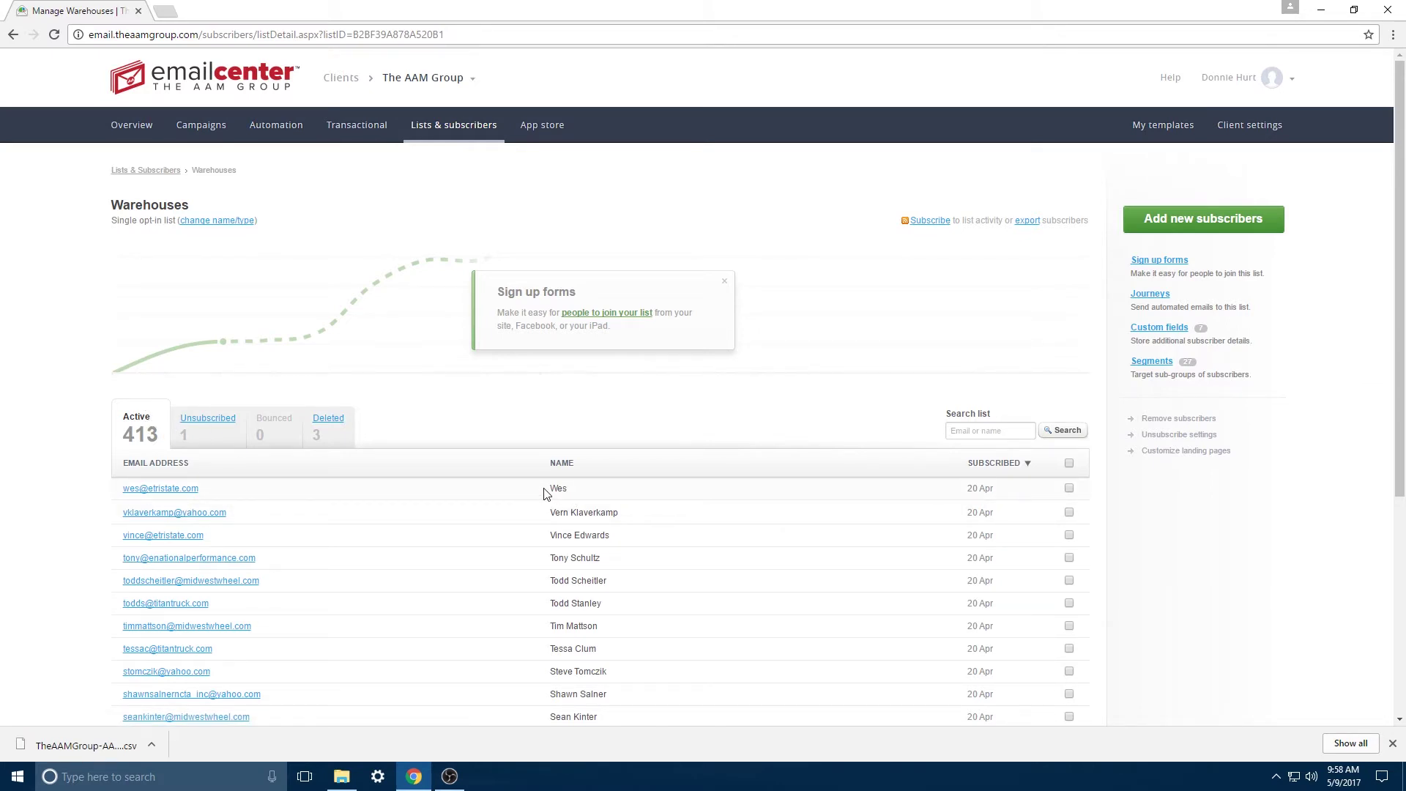
Step: Review the Warehouses custom fields, return to the Warehouses list, and show its segments
left_click(1171, 329)
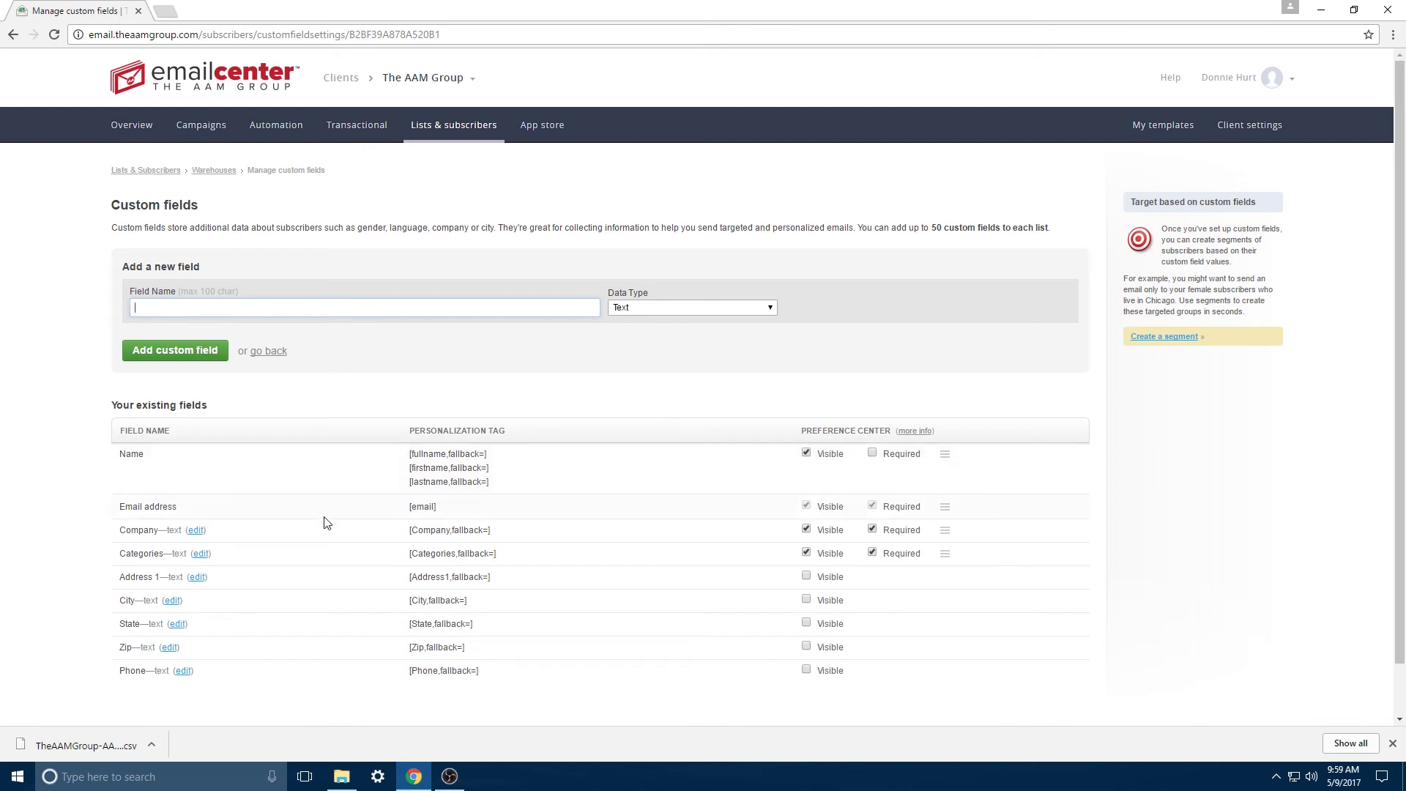
left_click(433, 134)
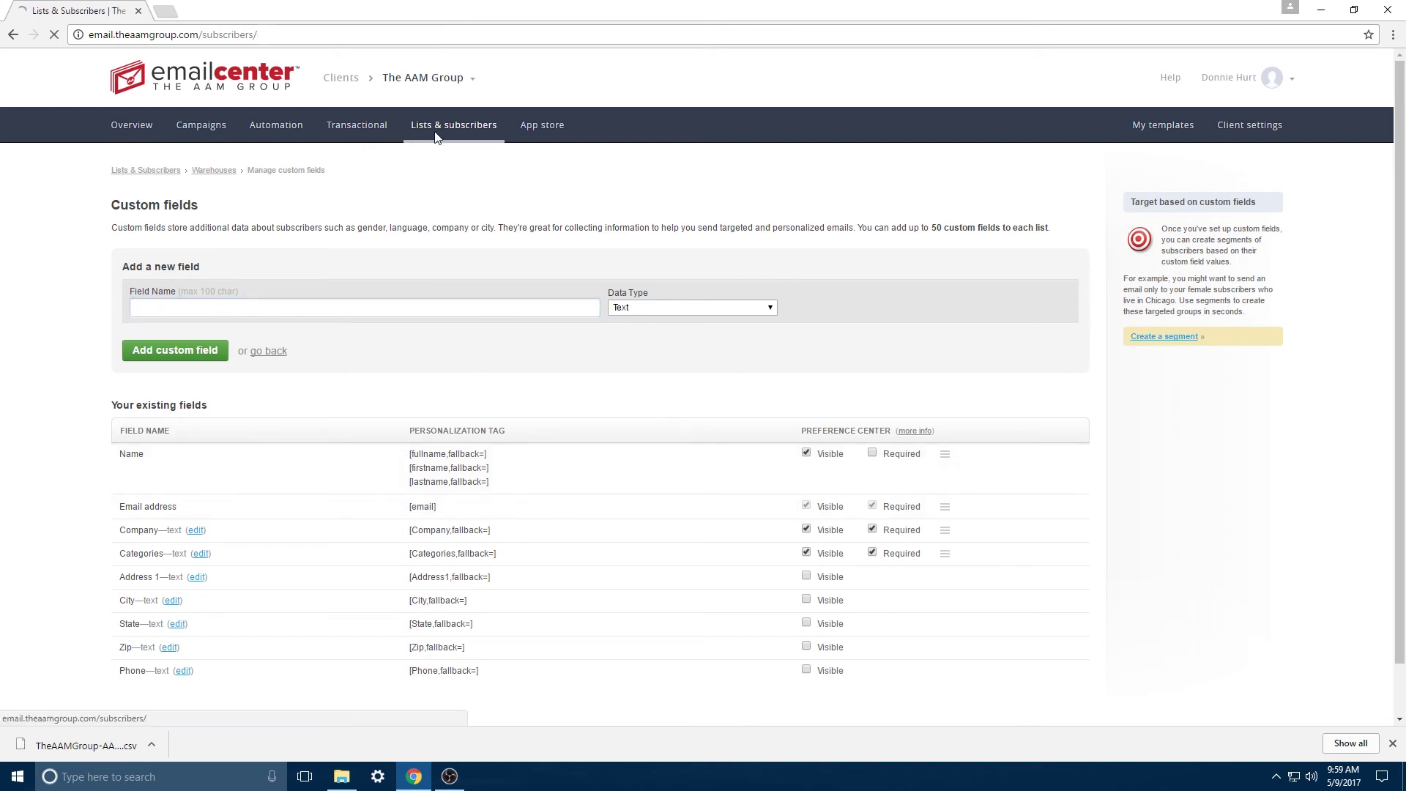
left_click(162, 413)
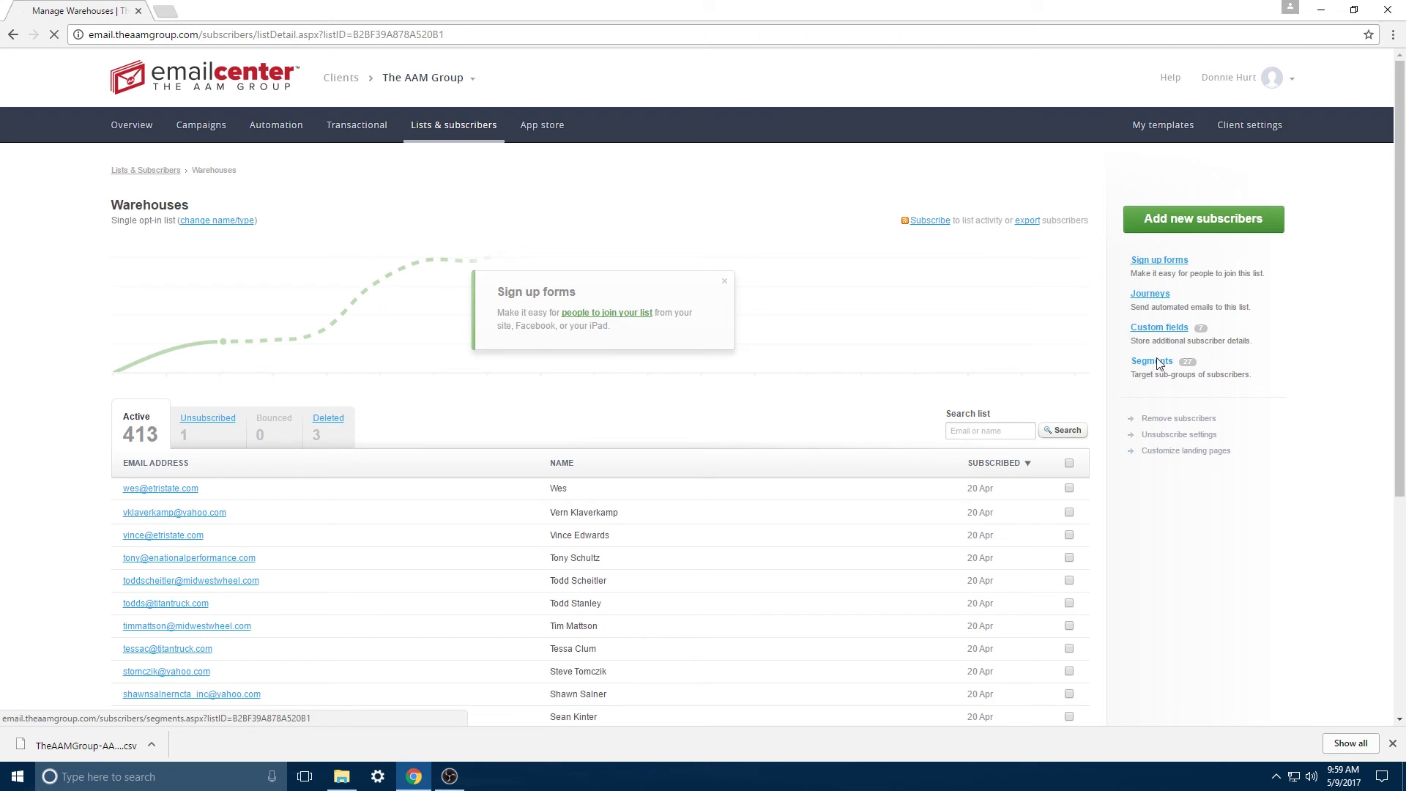
left_click(1154, 361)
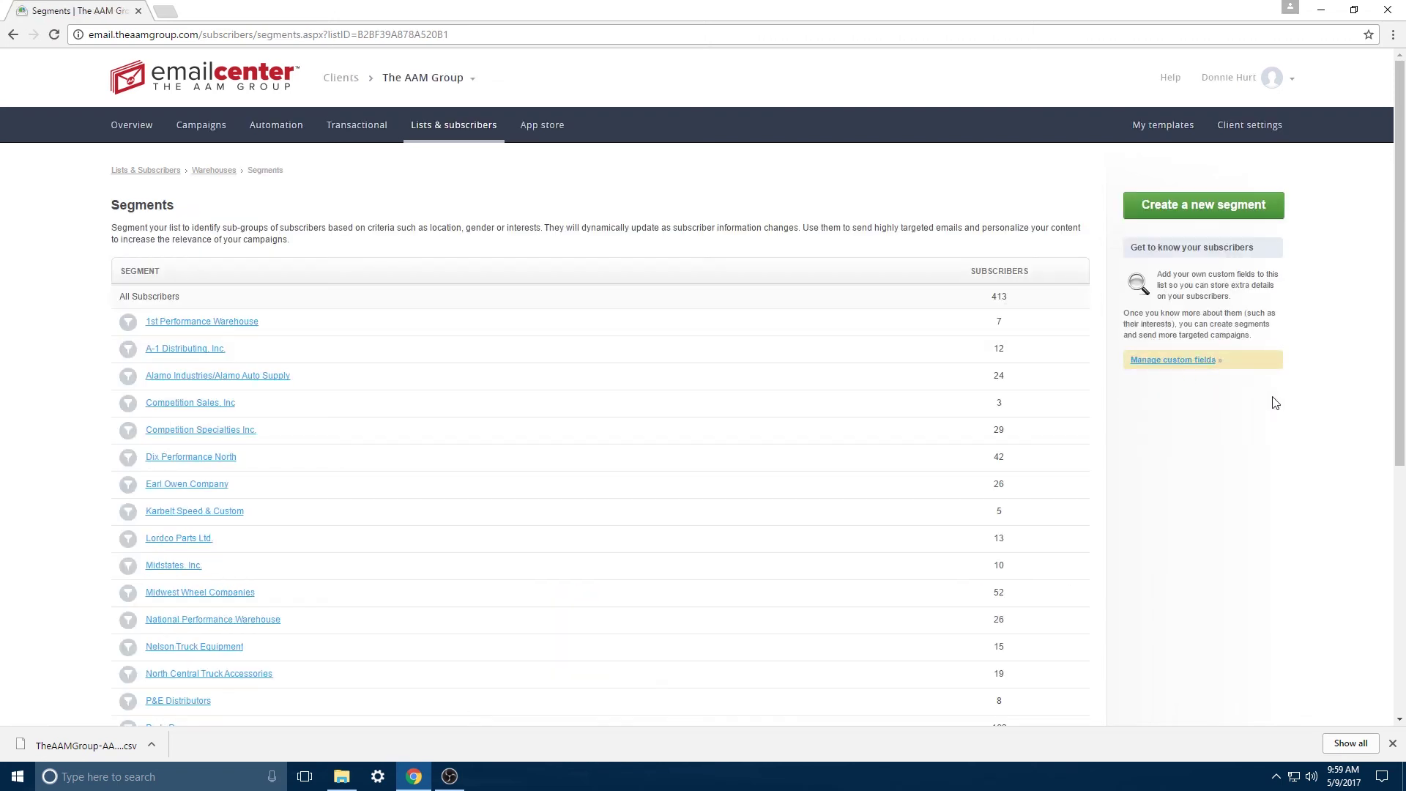